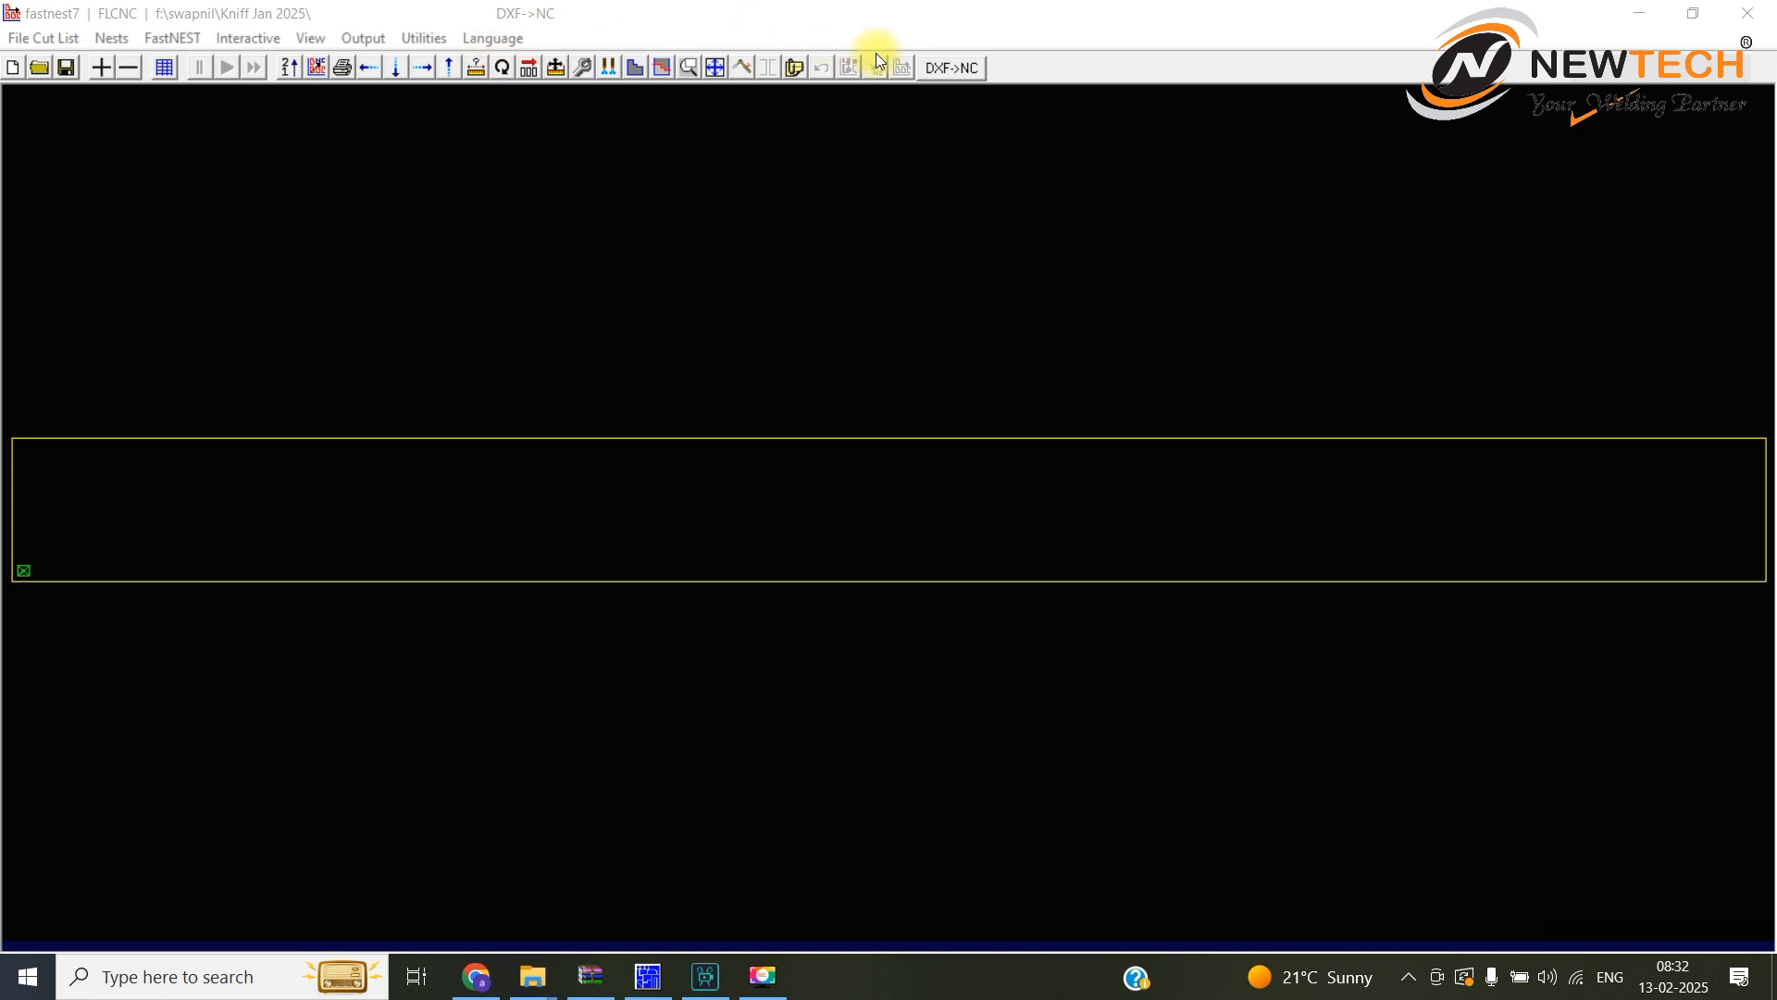
Choose NC as the DXF conversion's output type and reset the pierce processes so that only CUTTING is selected
click(964, 68)
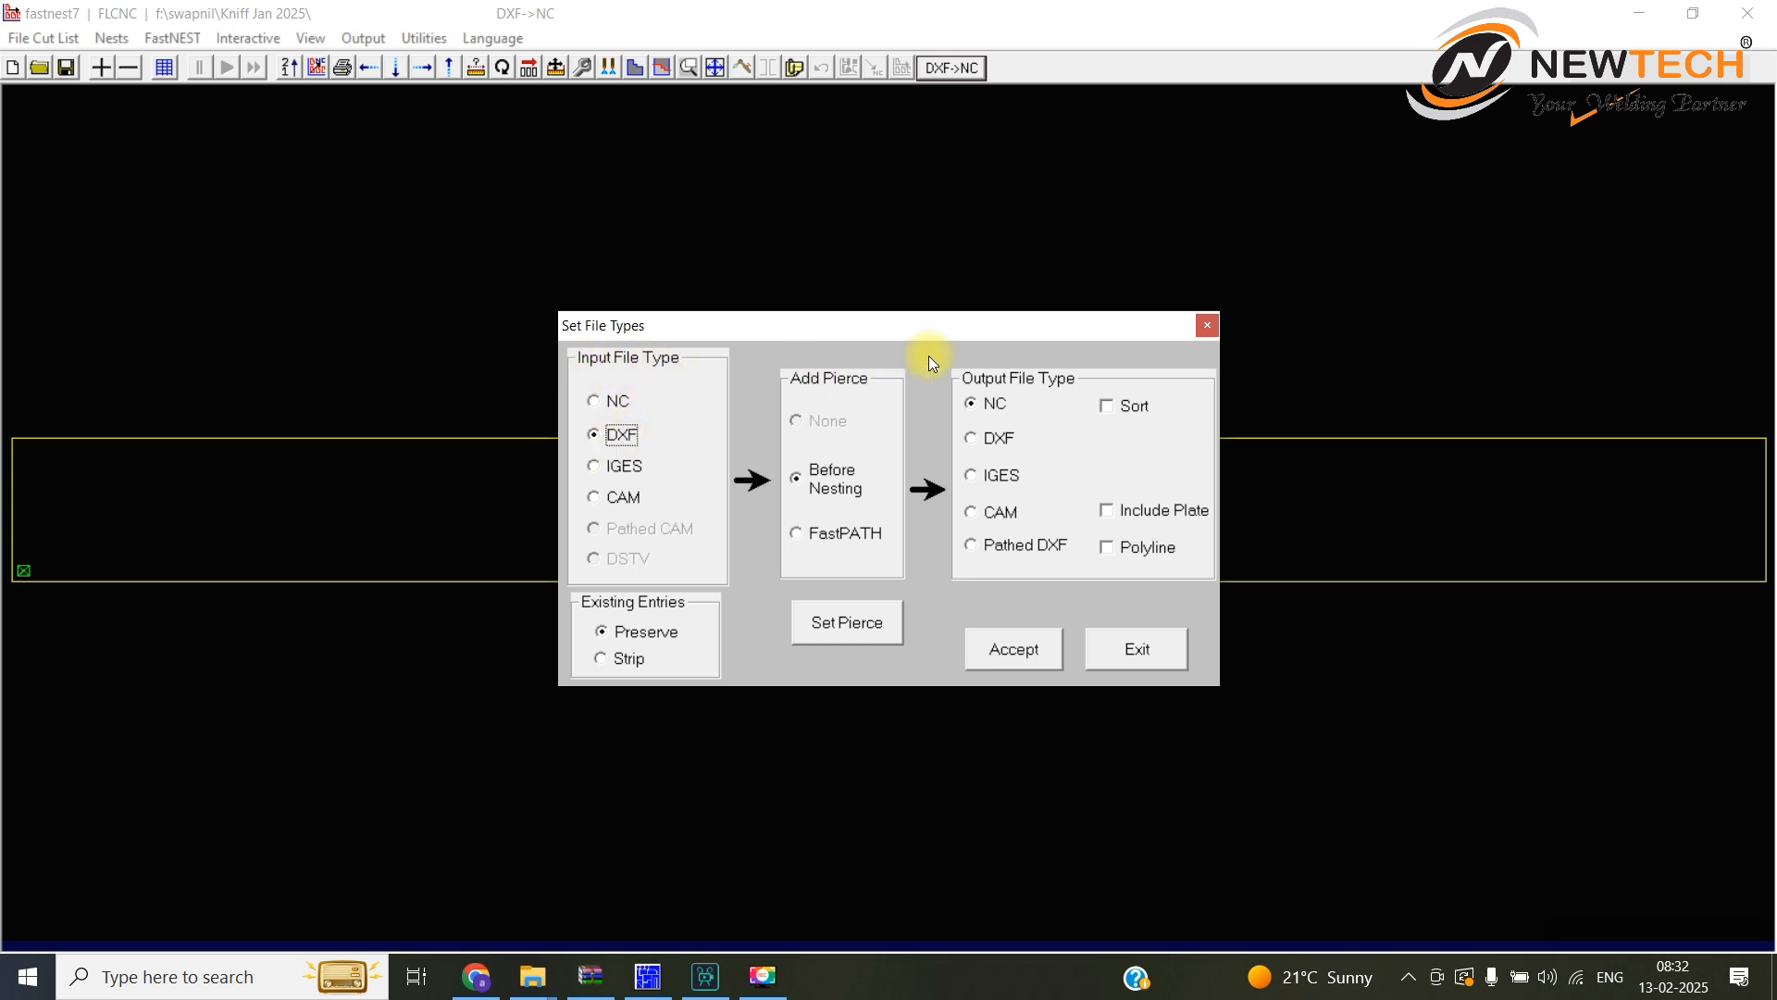
click(972, 406)
click(848, 624)
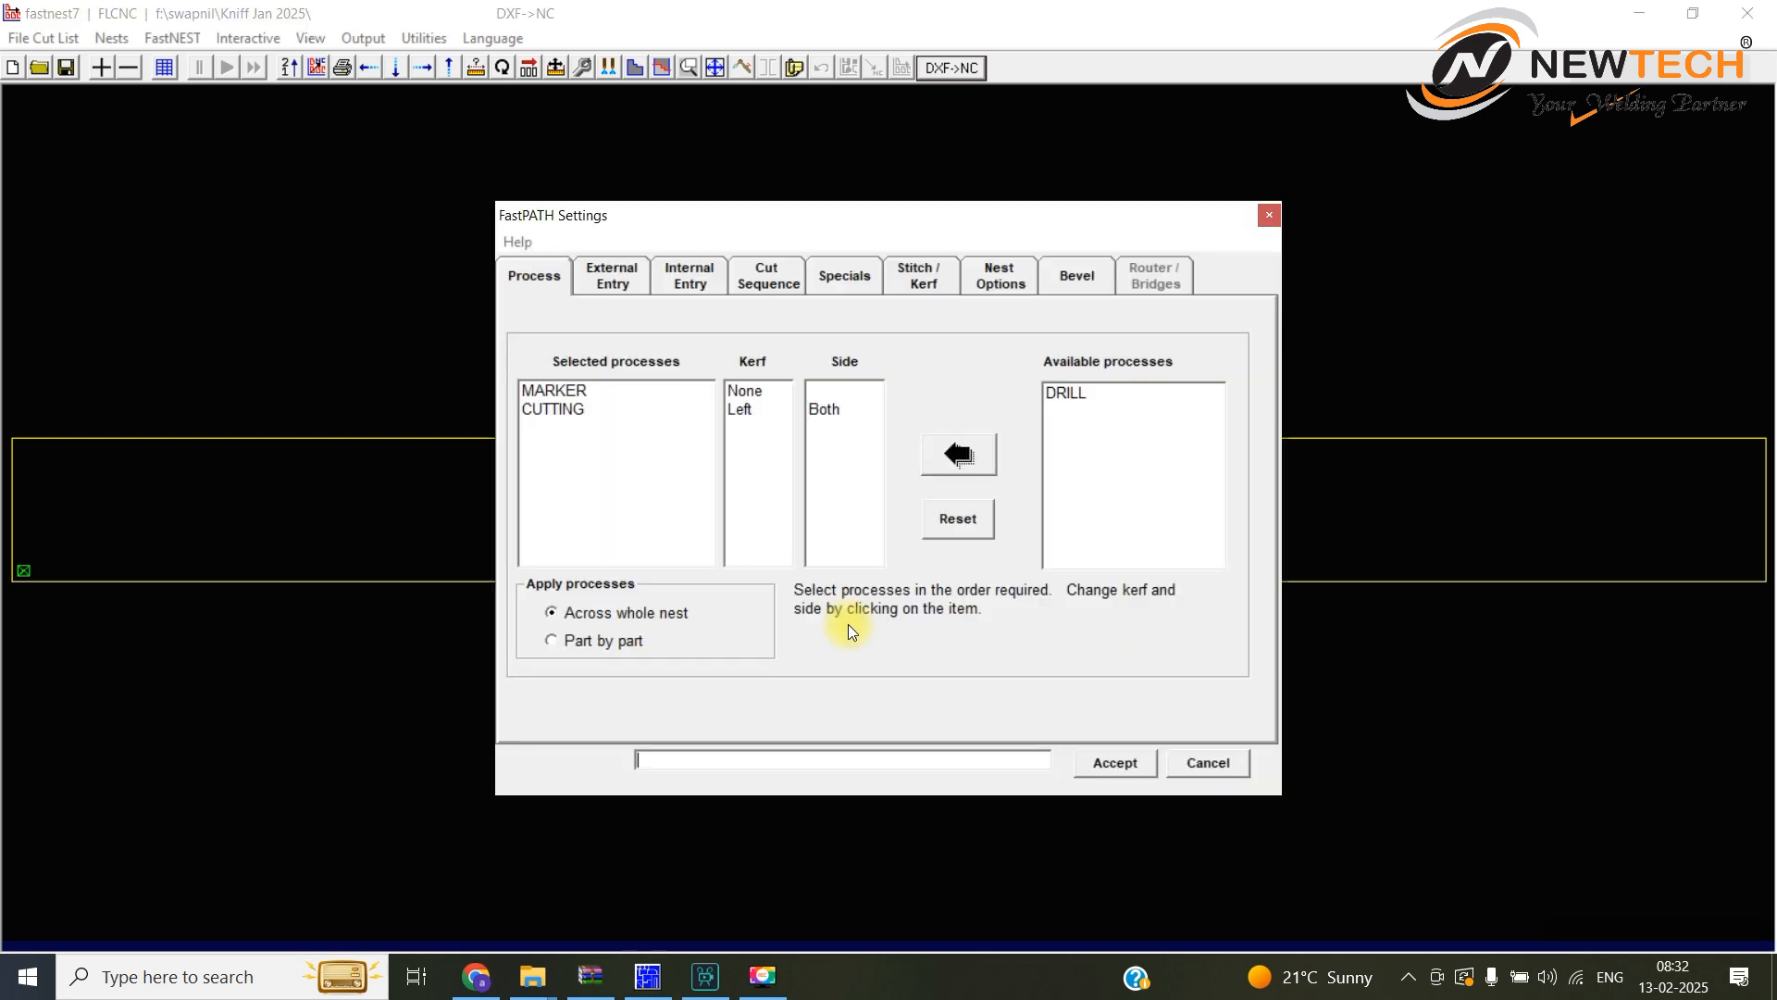
click(960, 520)
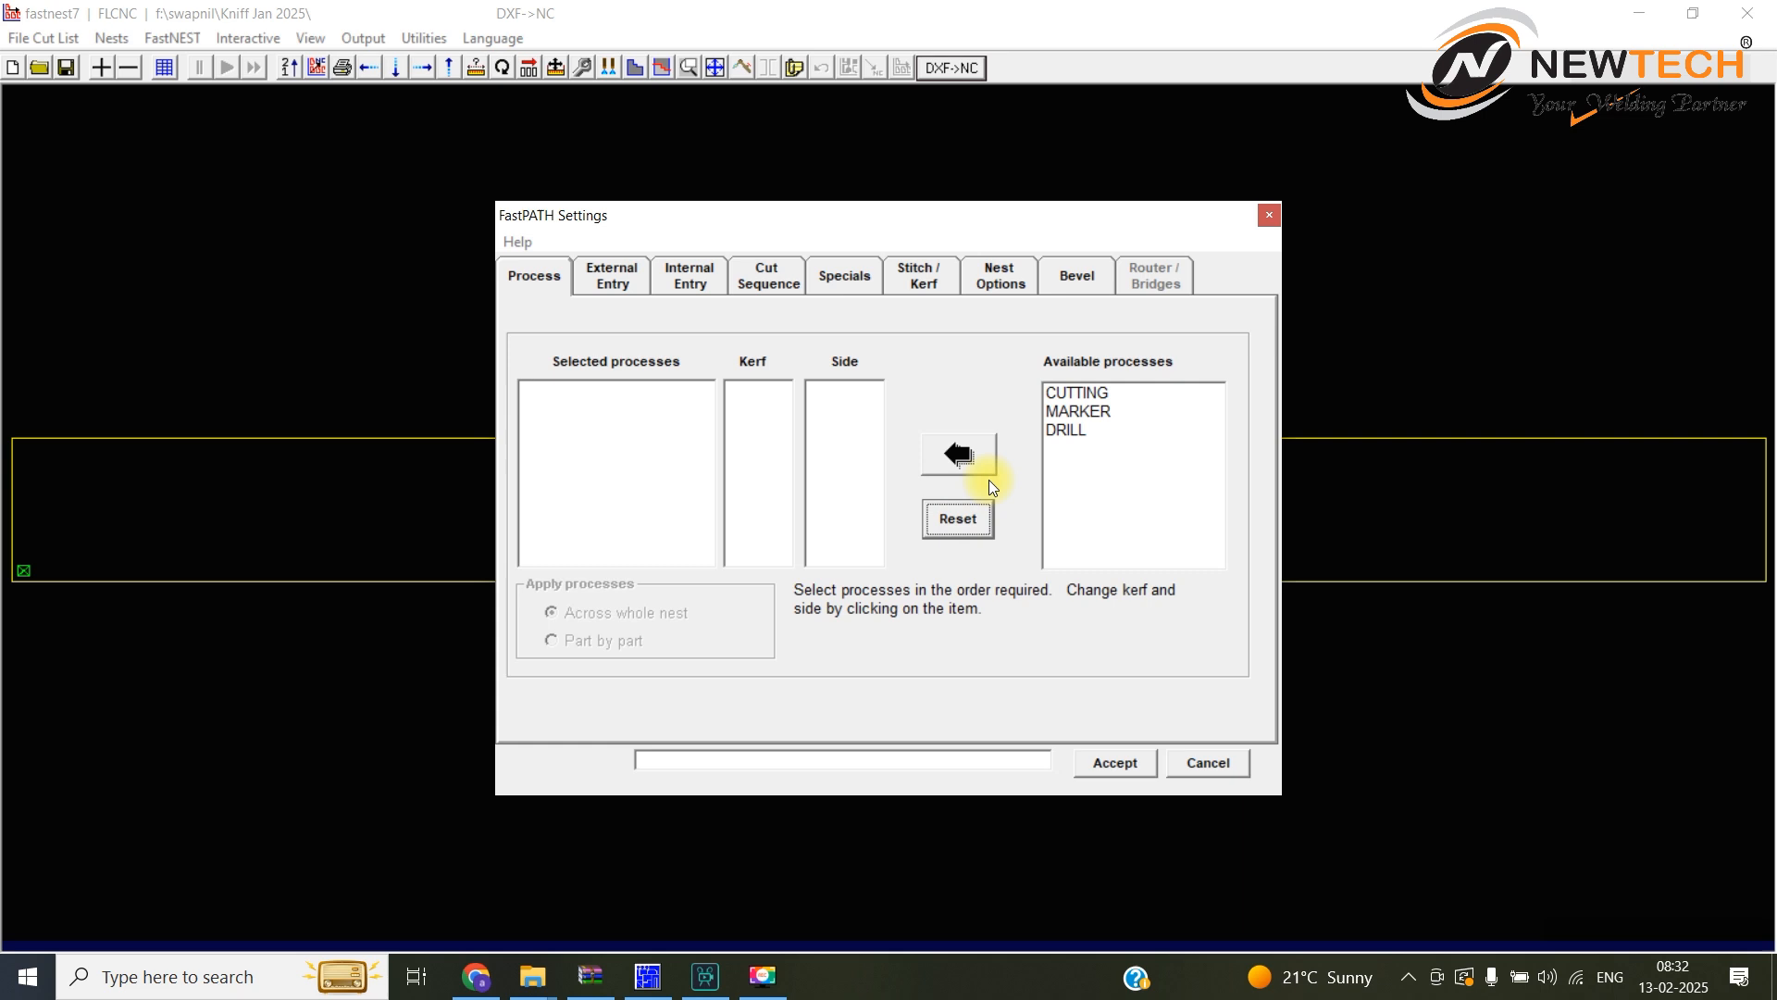
click(1078, 401)
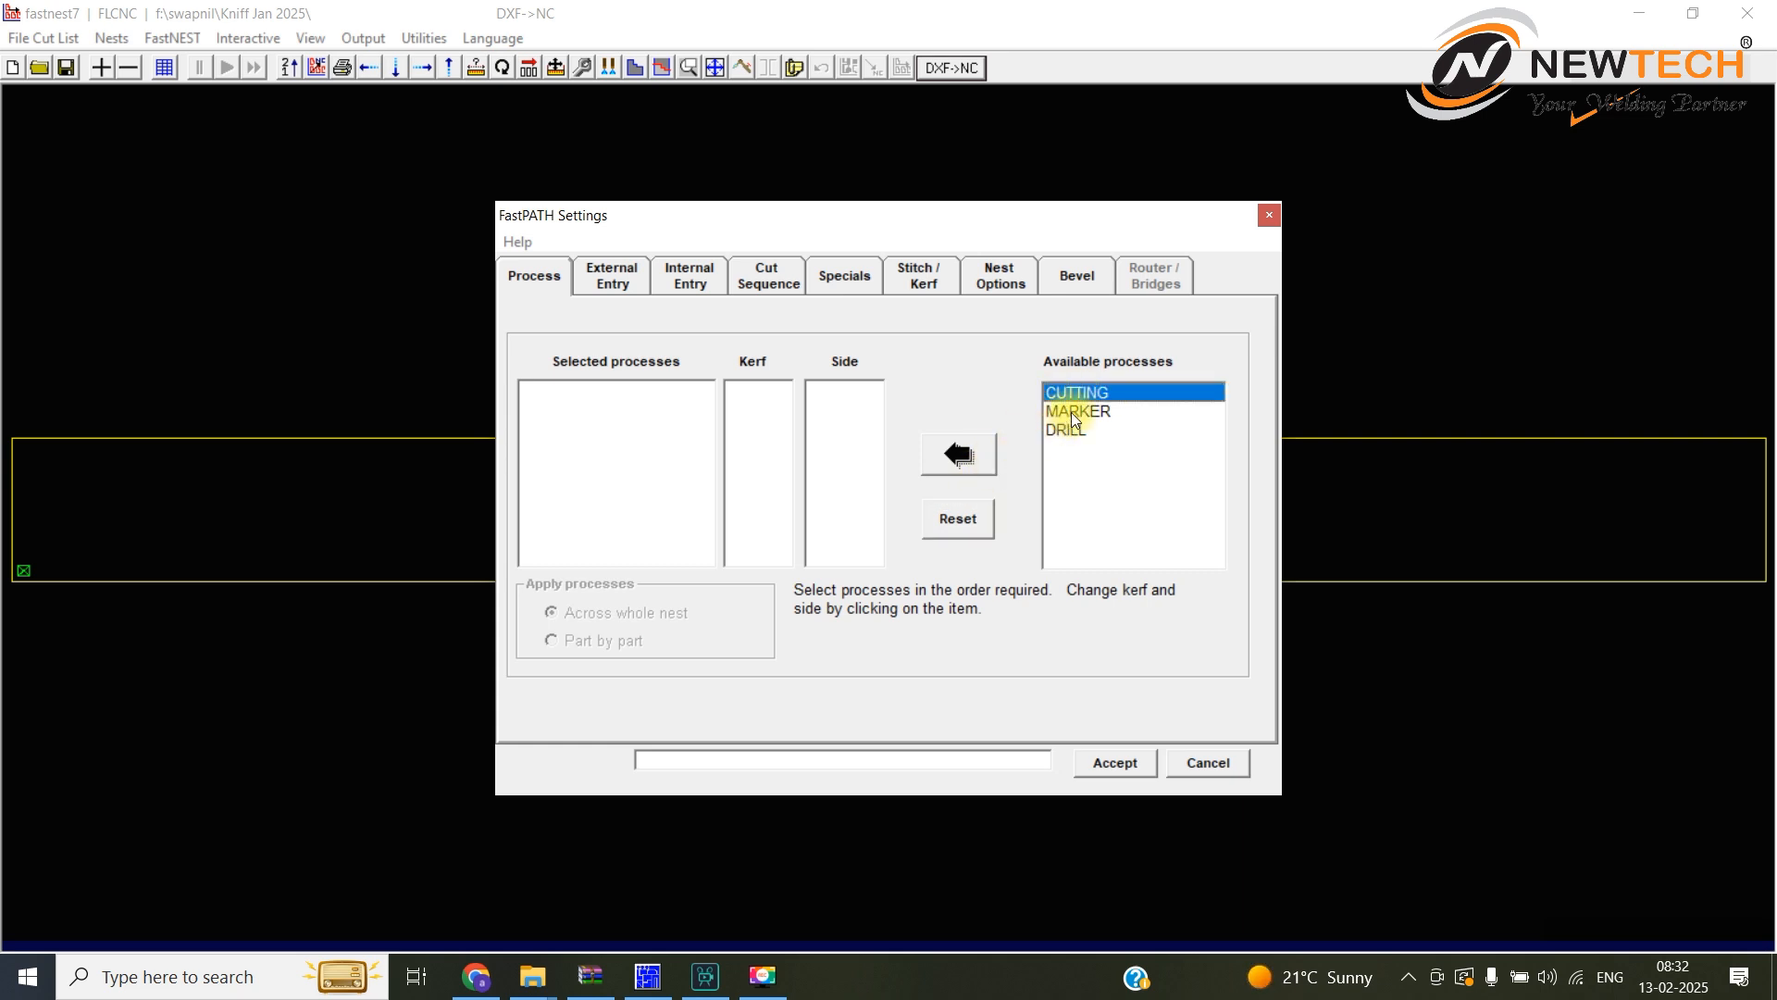
click(959, 457)
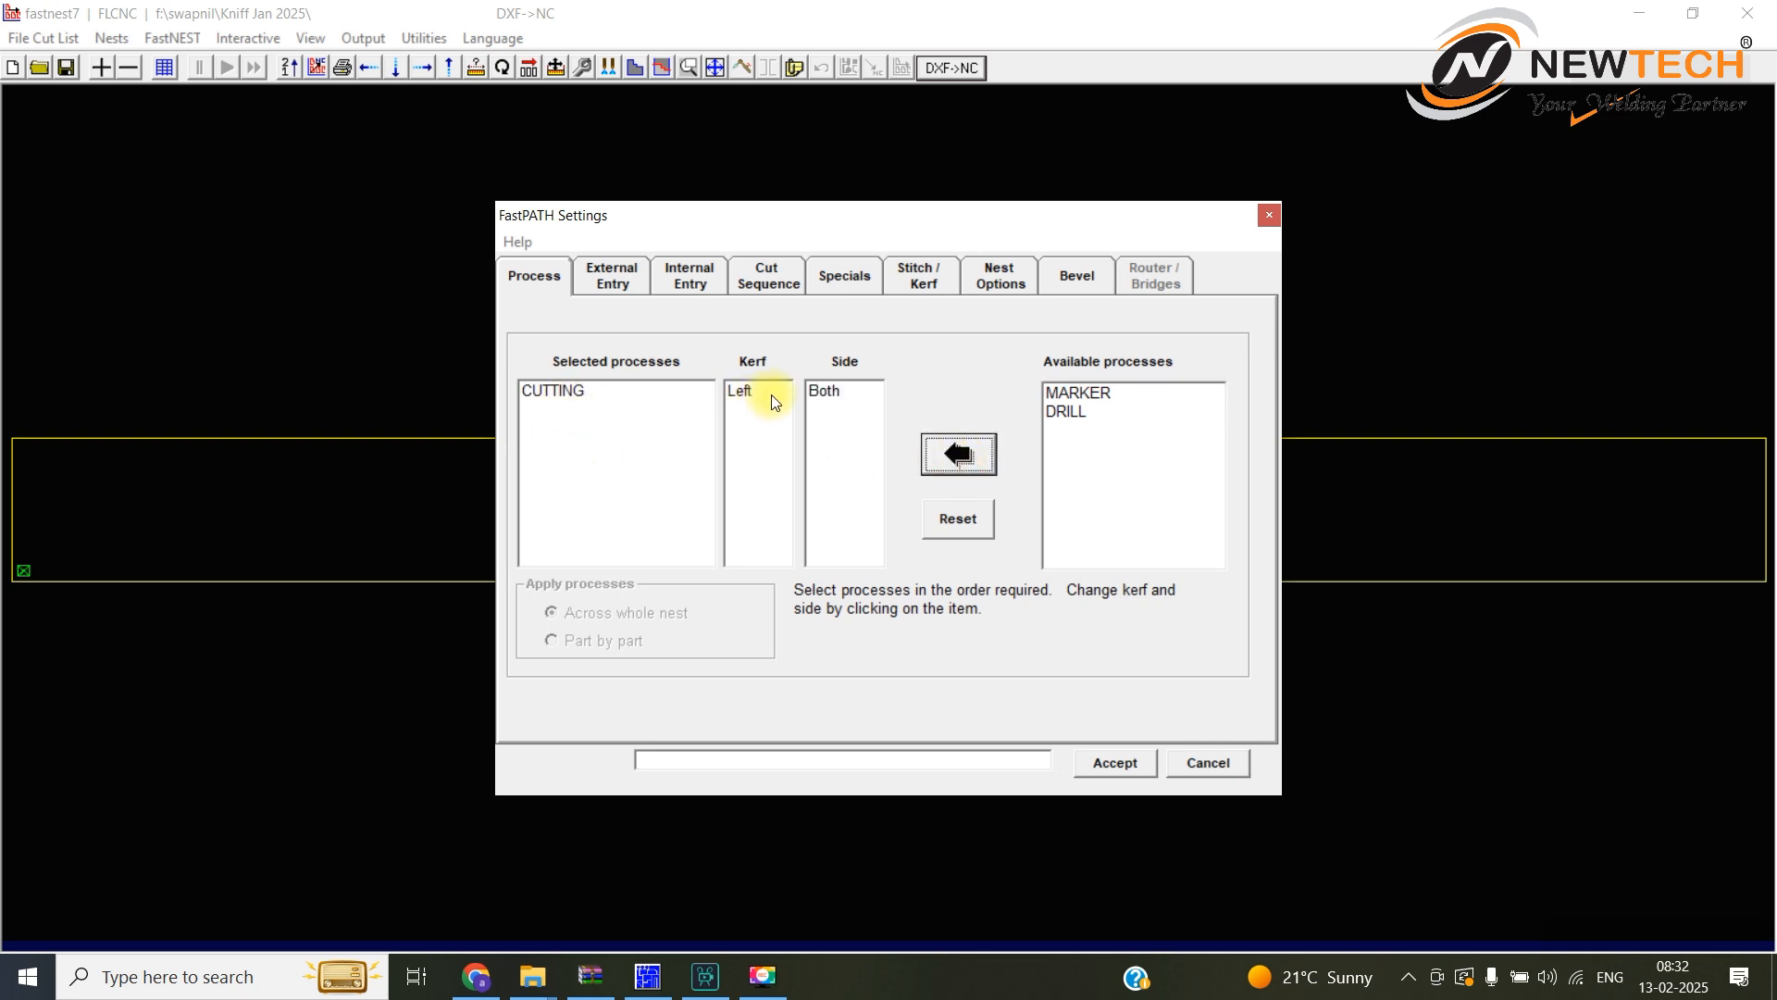
Set the external entry position to Bottom left and the entry type to Straight
click(613, 283)
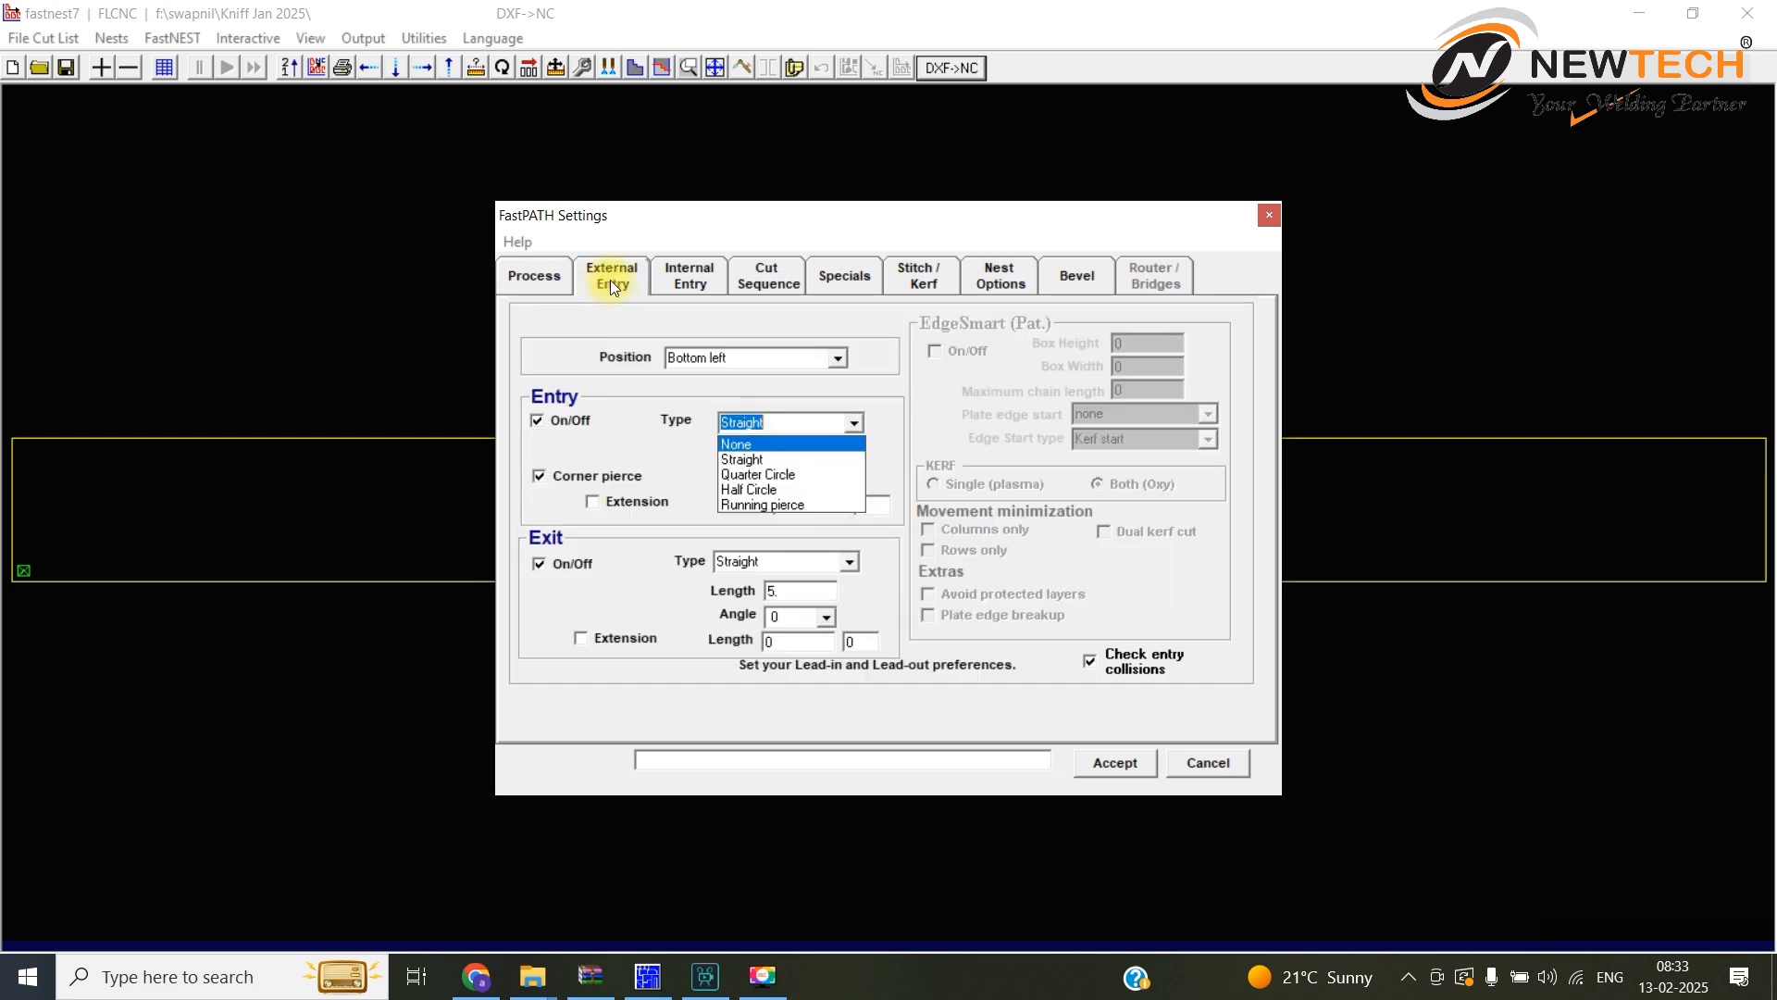
key(Escape)
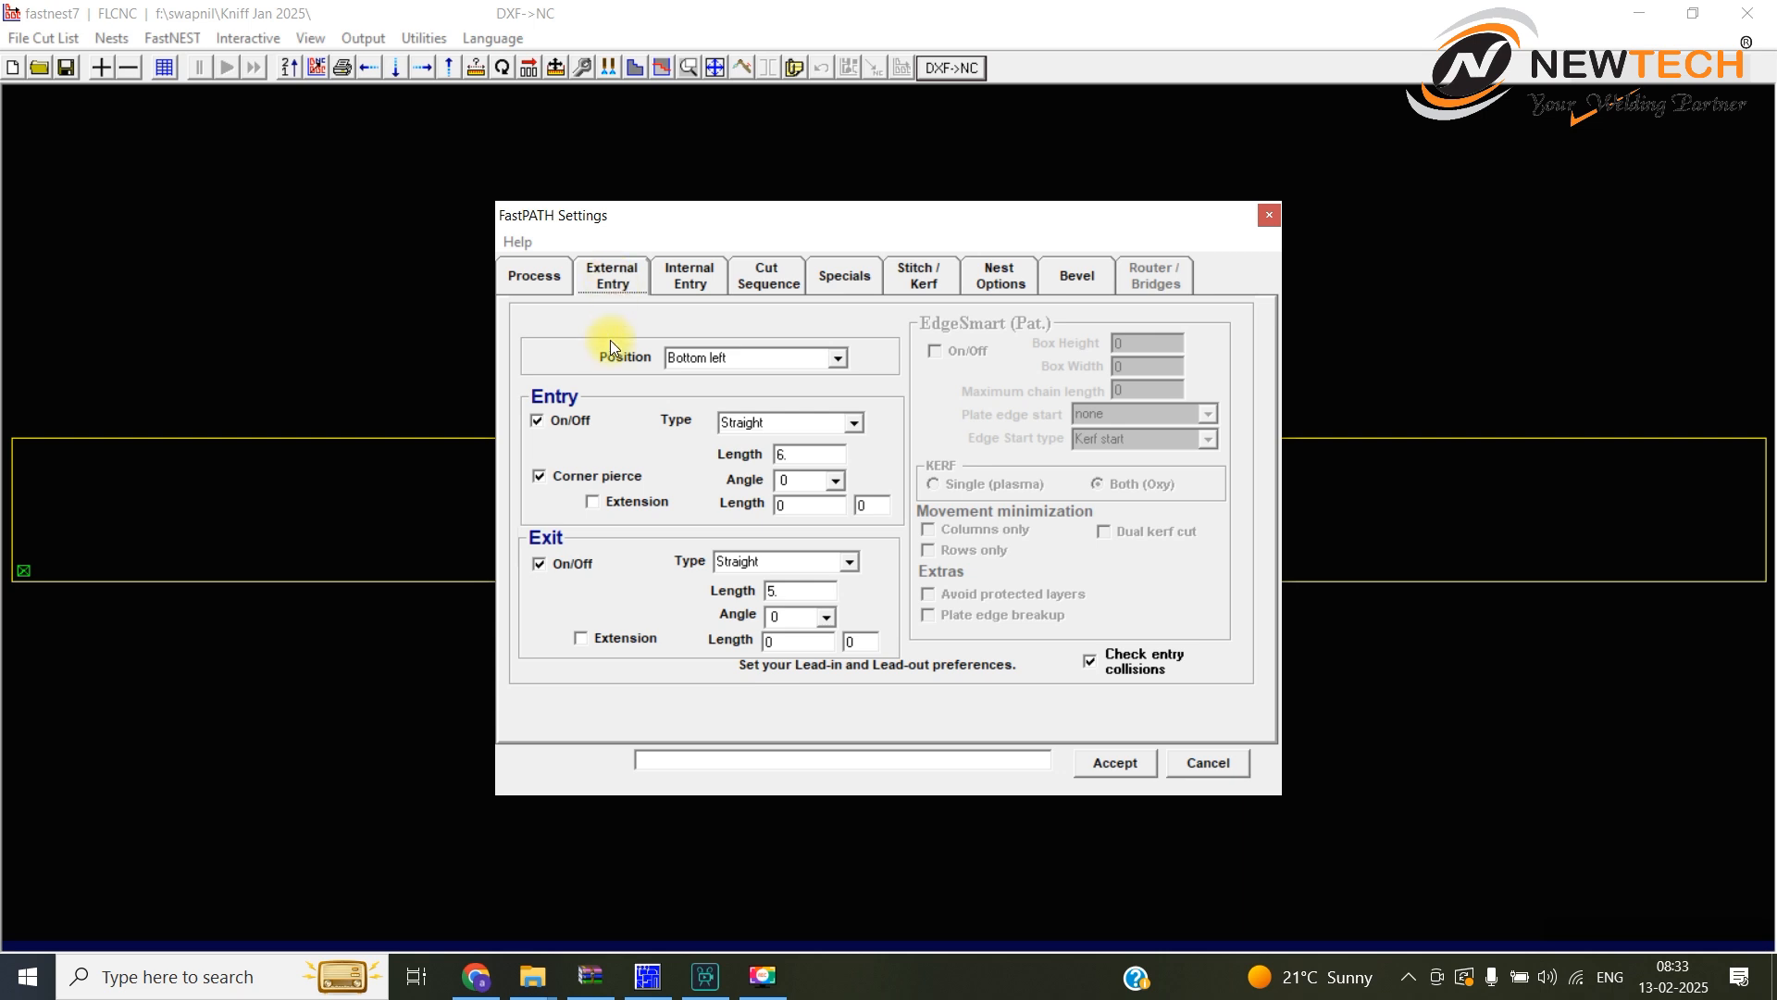
click(835, 360)
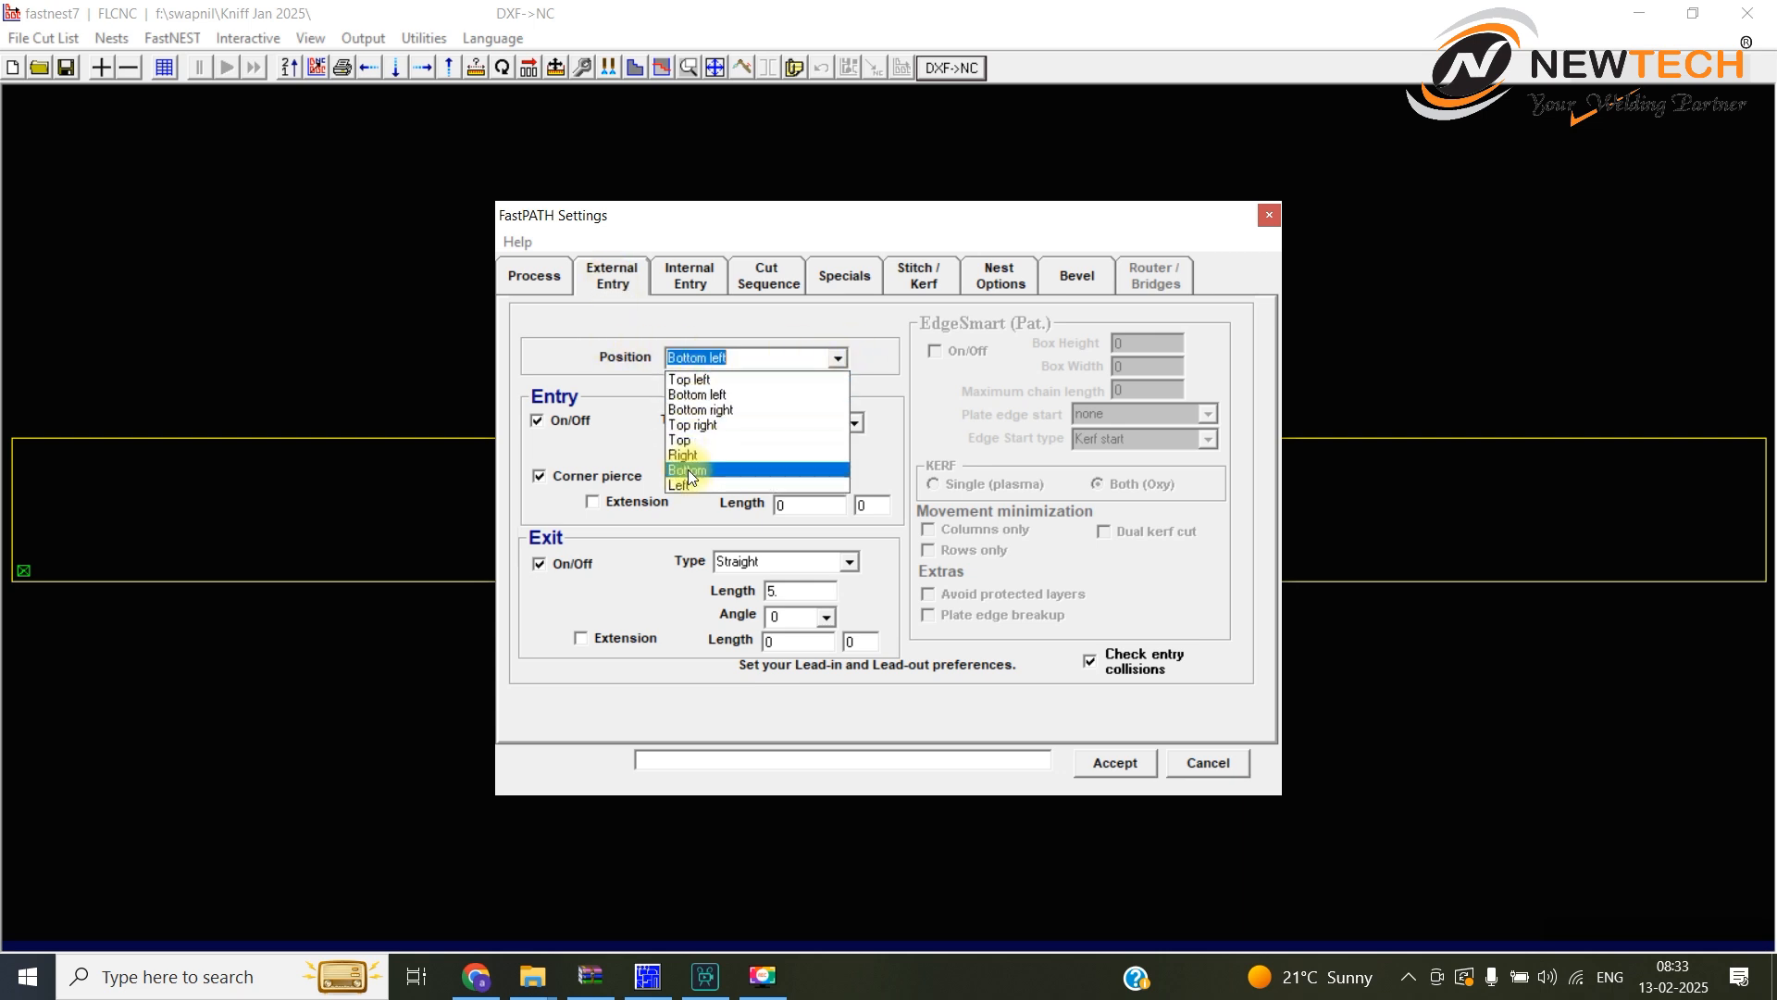
click(717, 399)
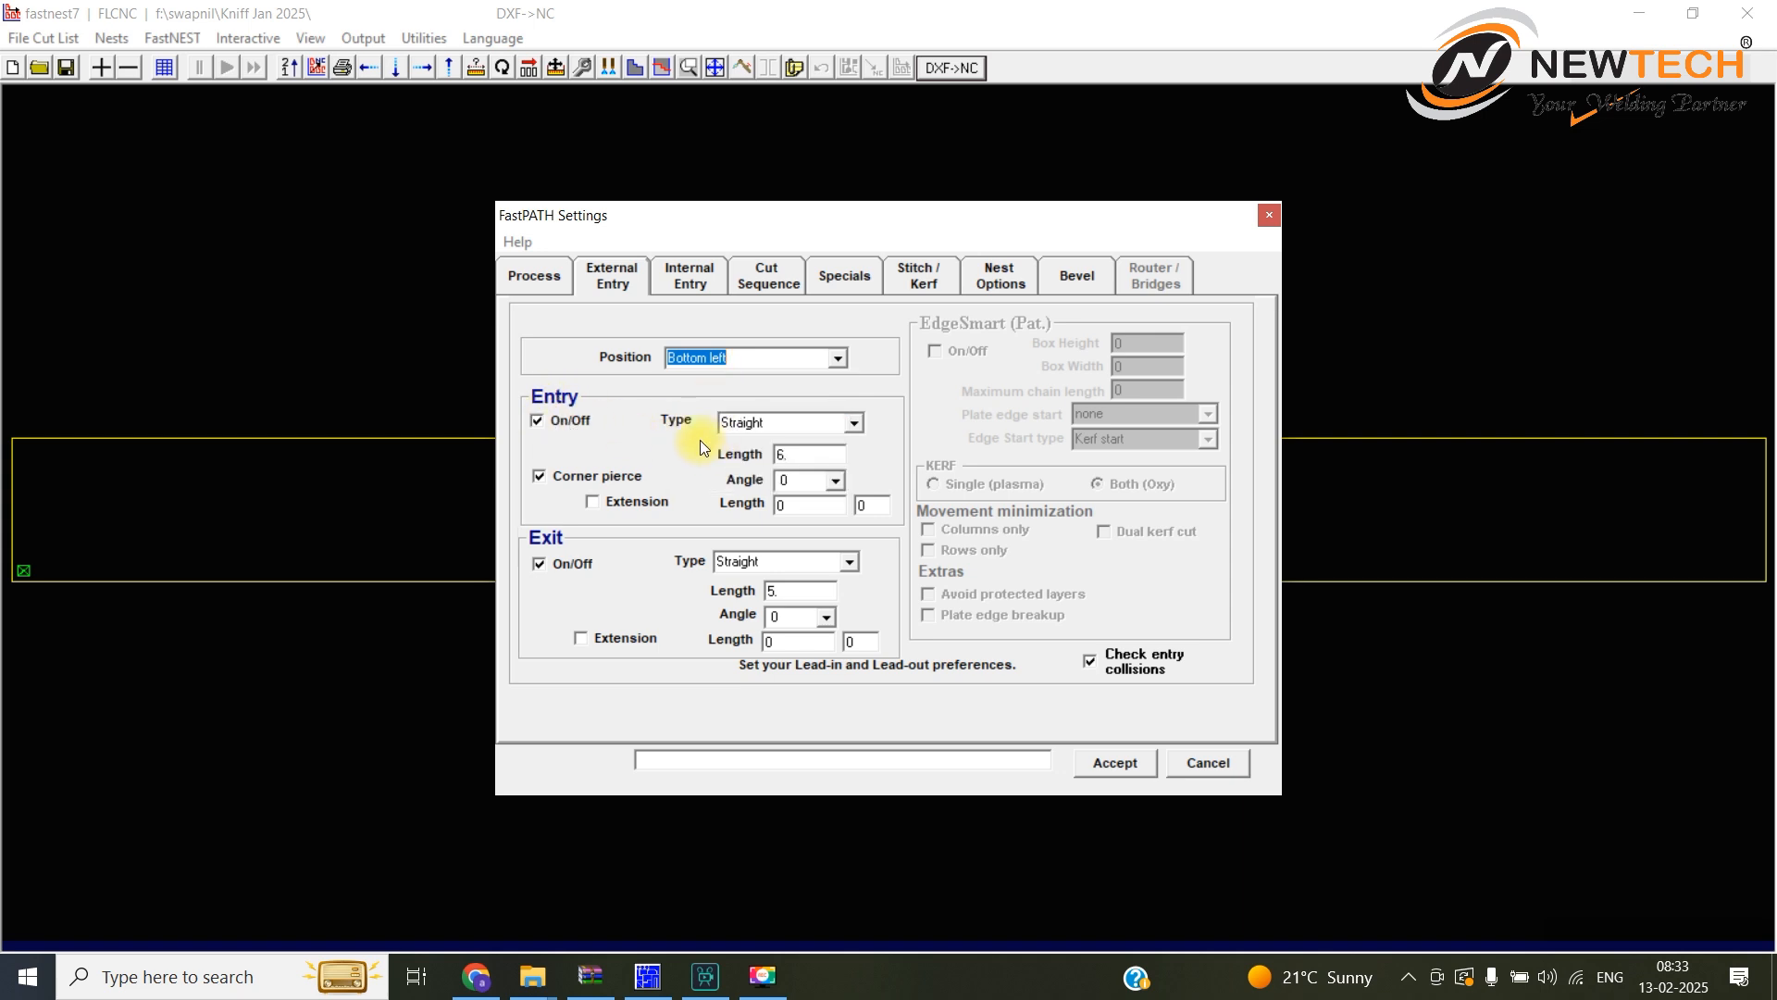
click(857, 424)
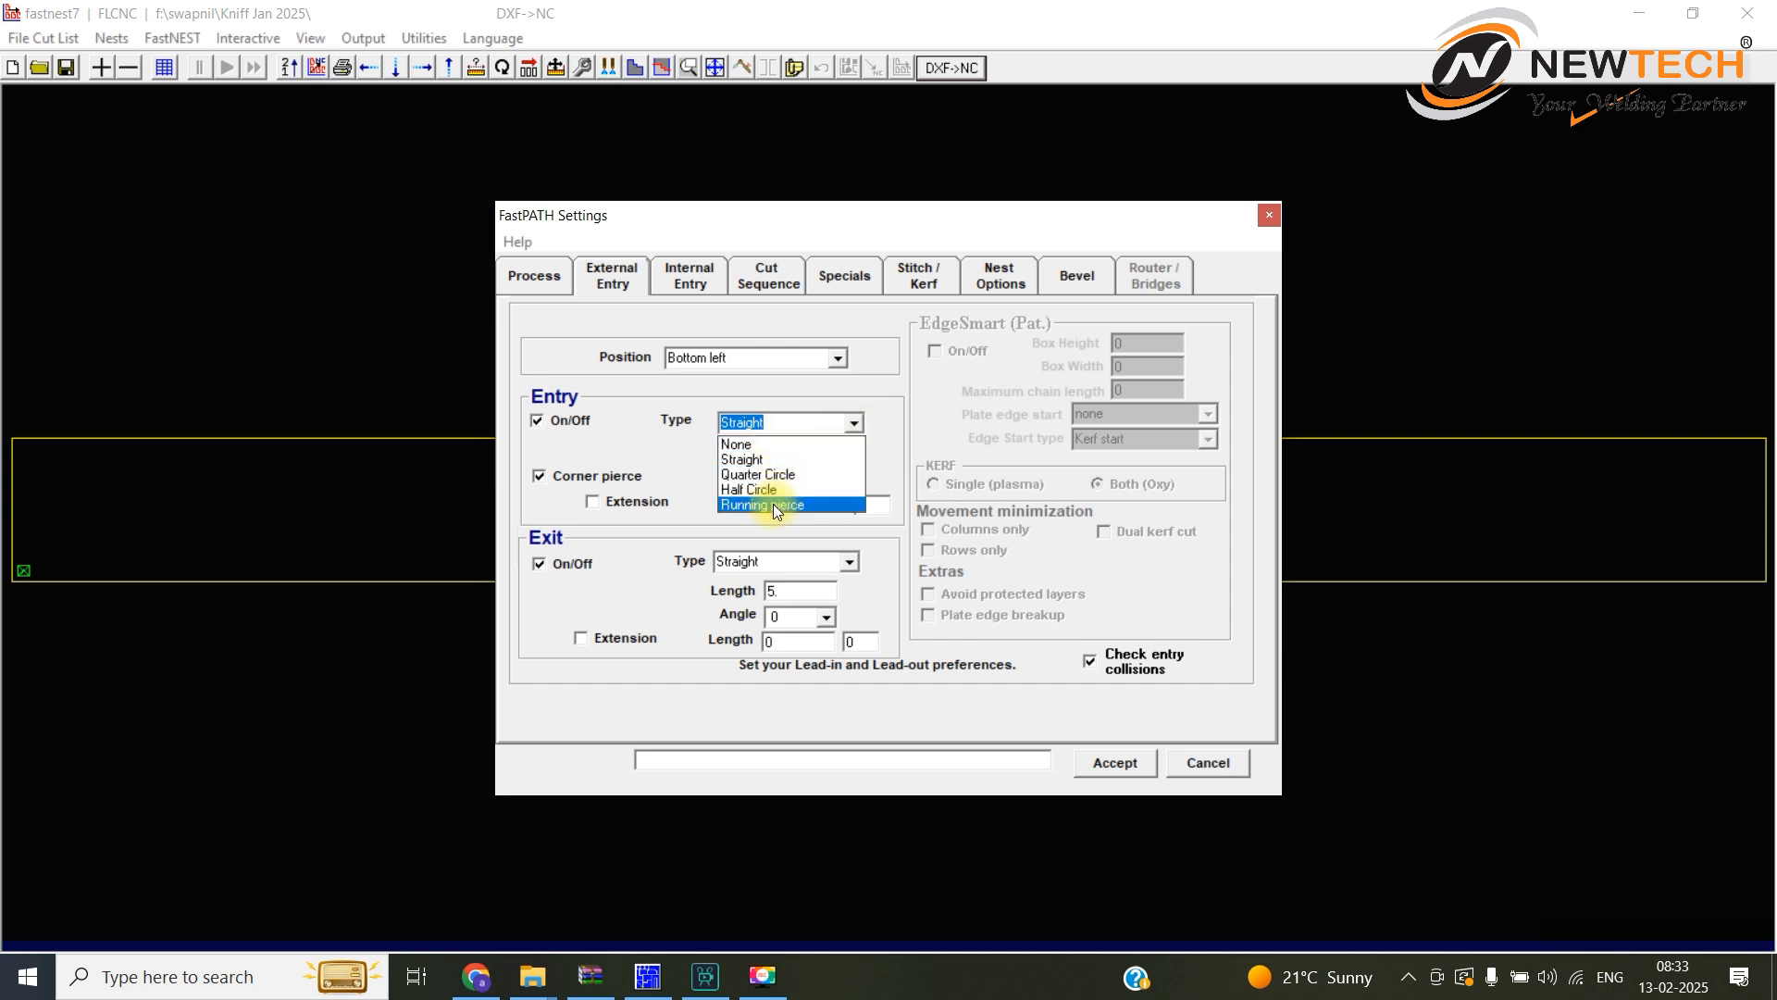
click(769, 457)
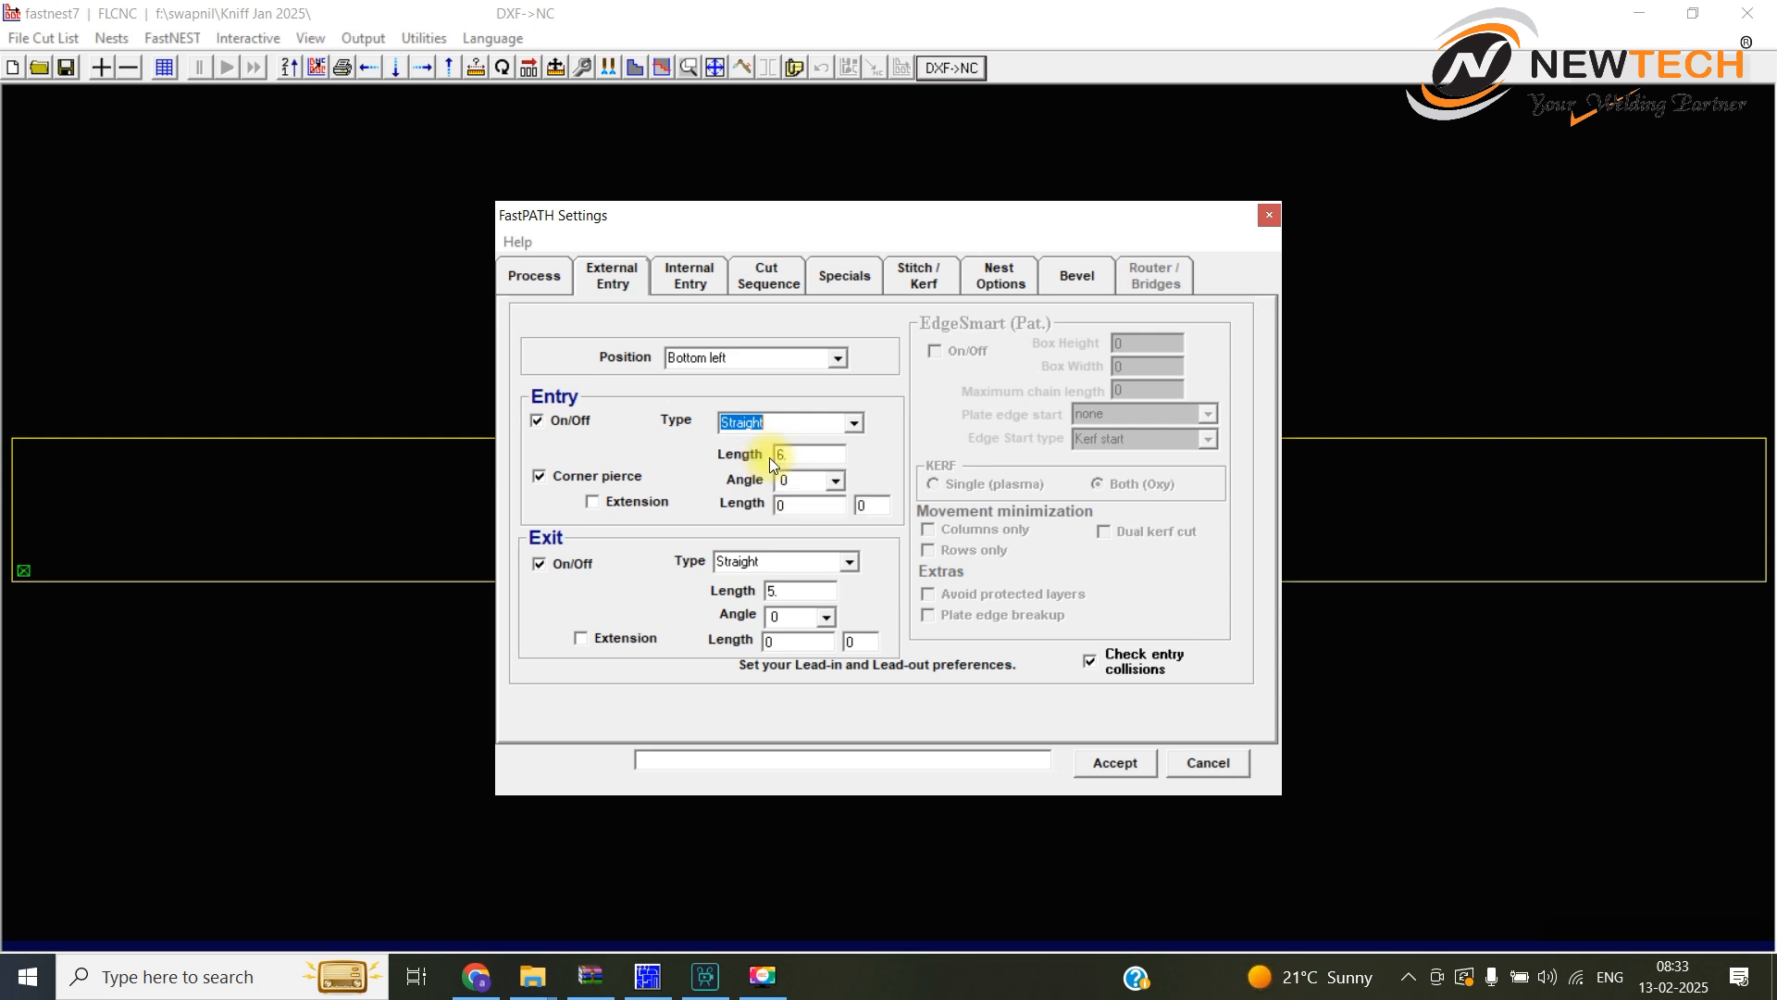
Set the extension length to 5 for both the external entry and the external exit
click(800, 506)
text(5)
double_click(784, 643)
text(5)
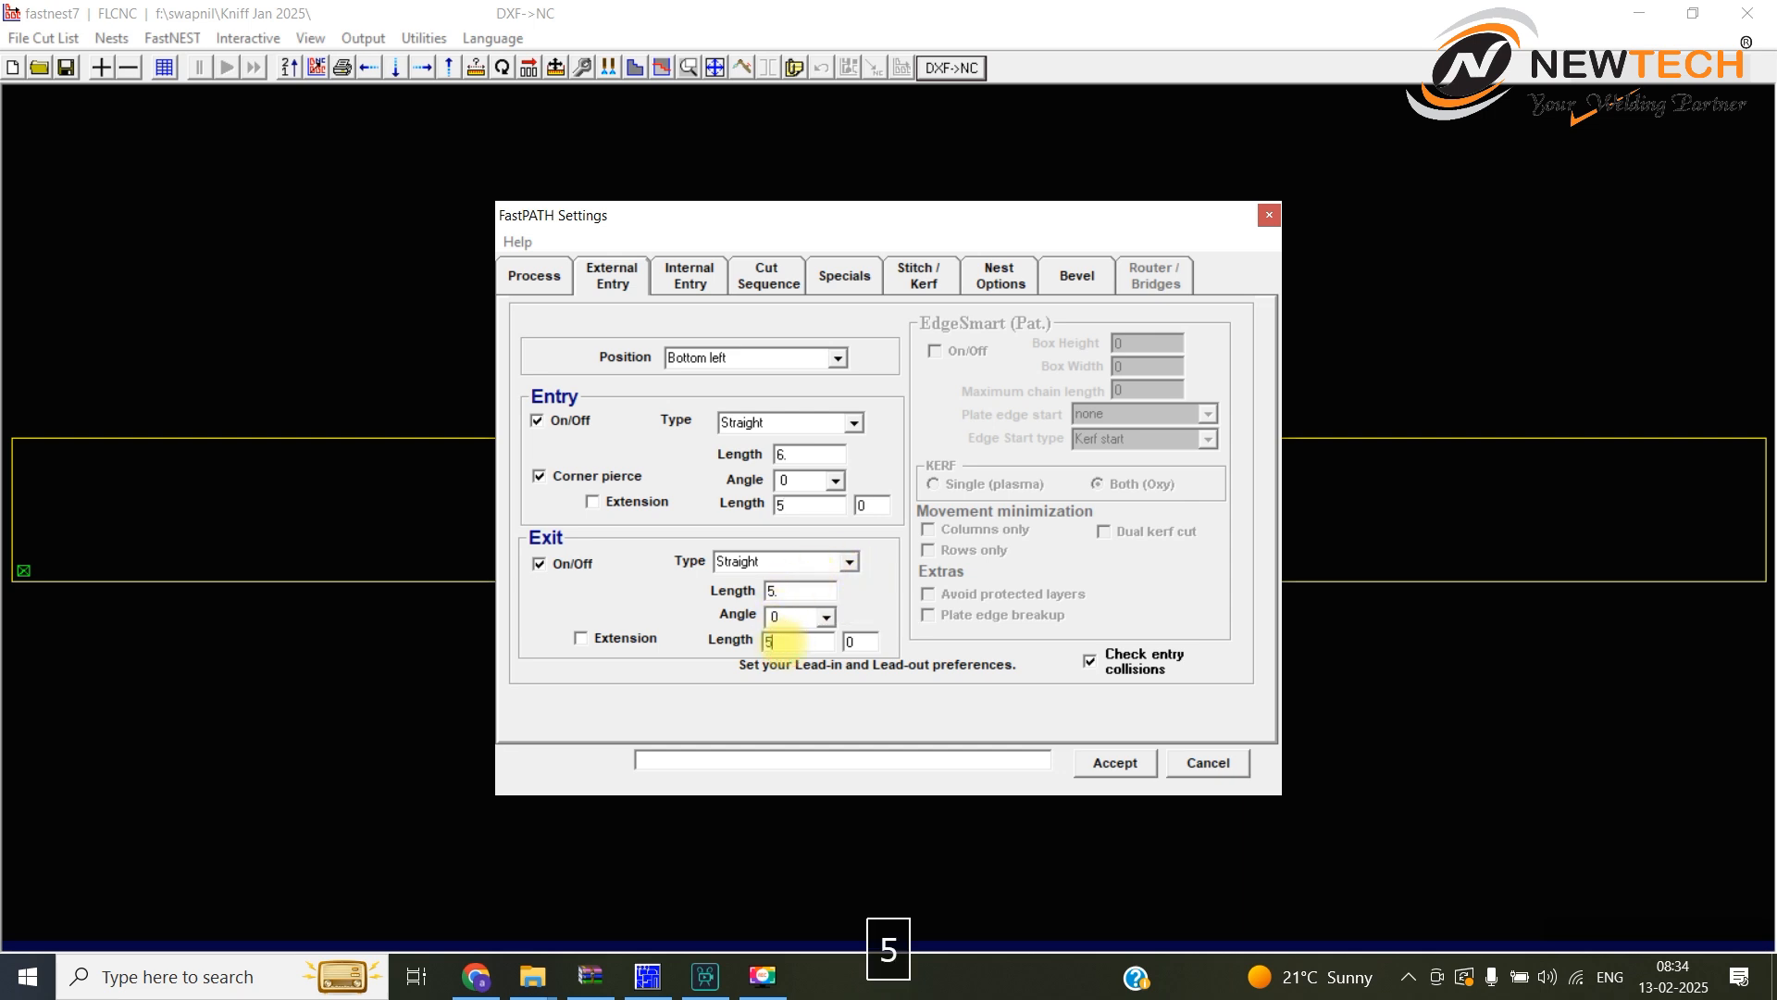
Make the internal entries the same as the external ones and set the internal cutting sweep to Next Closest
click(688, 278)
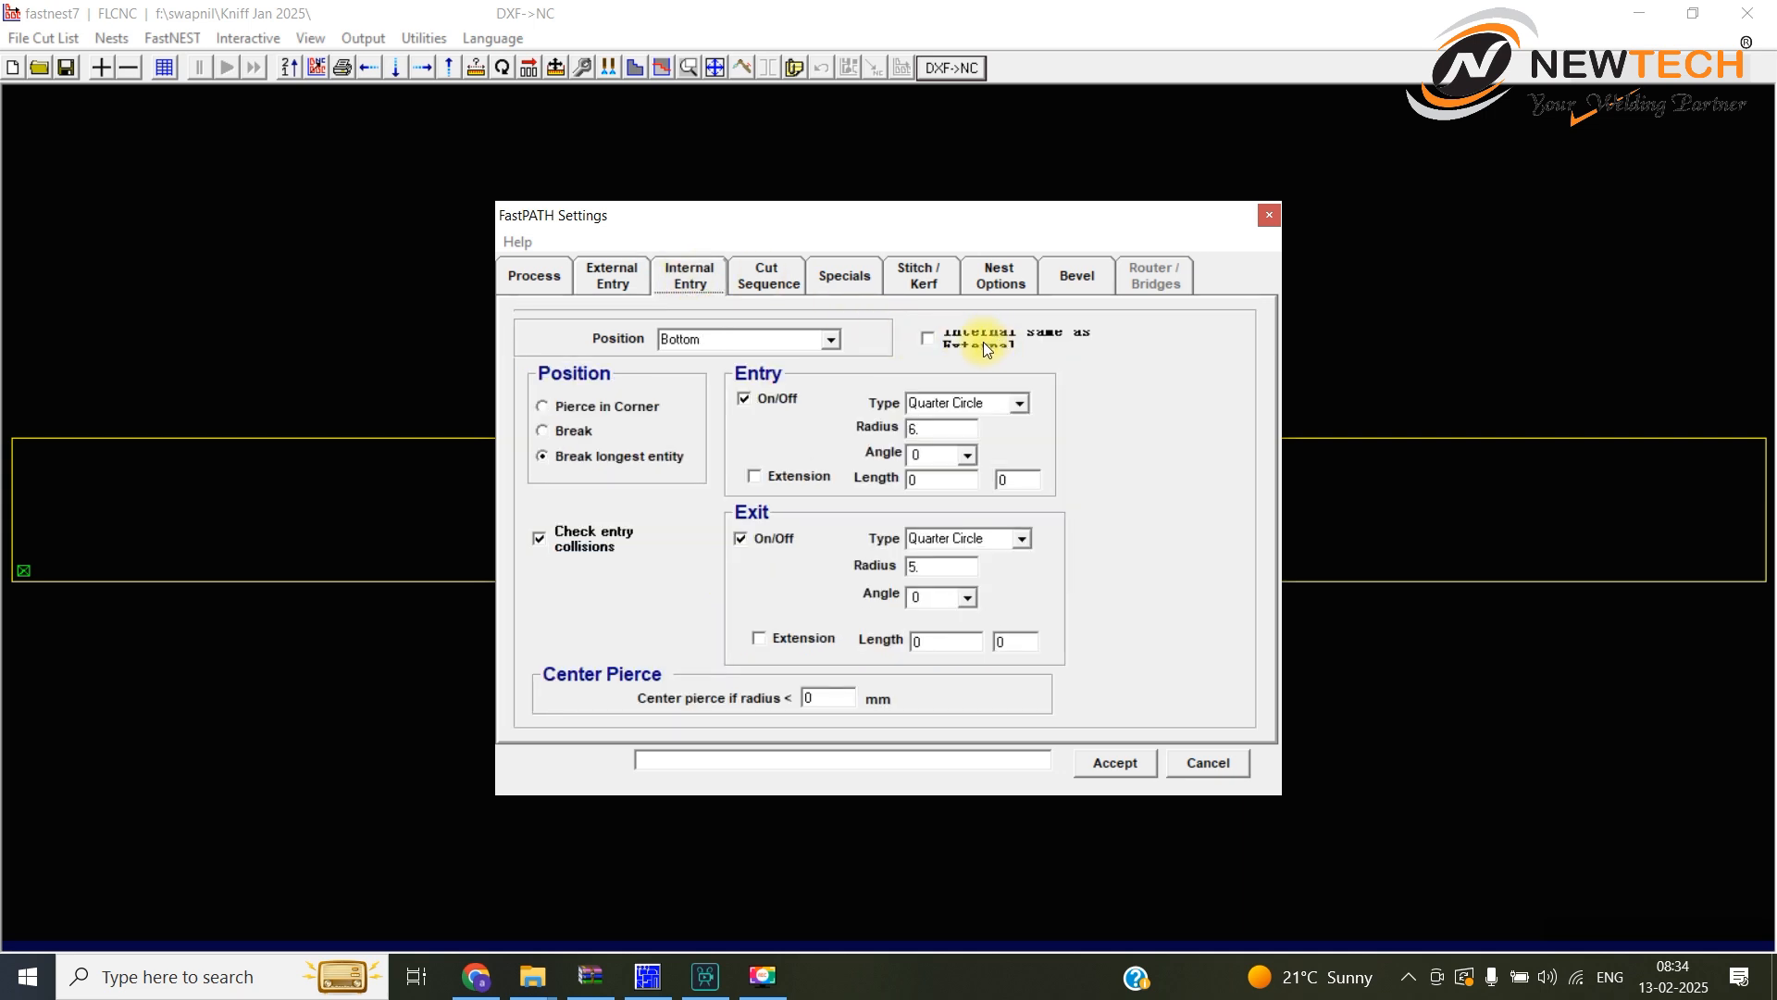
click(928, 338)
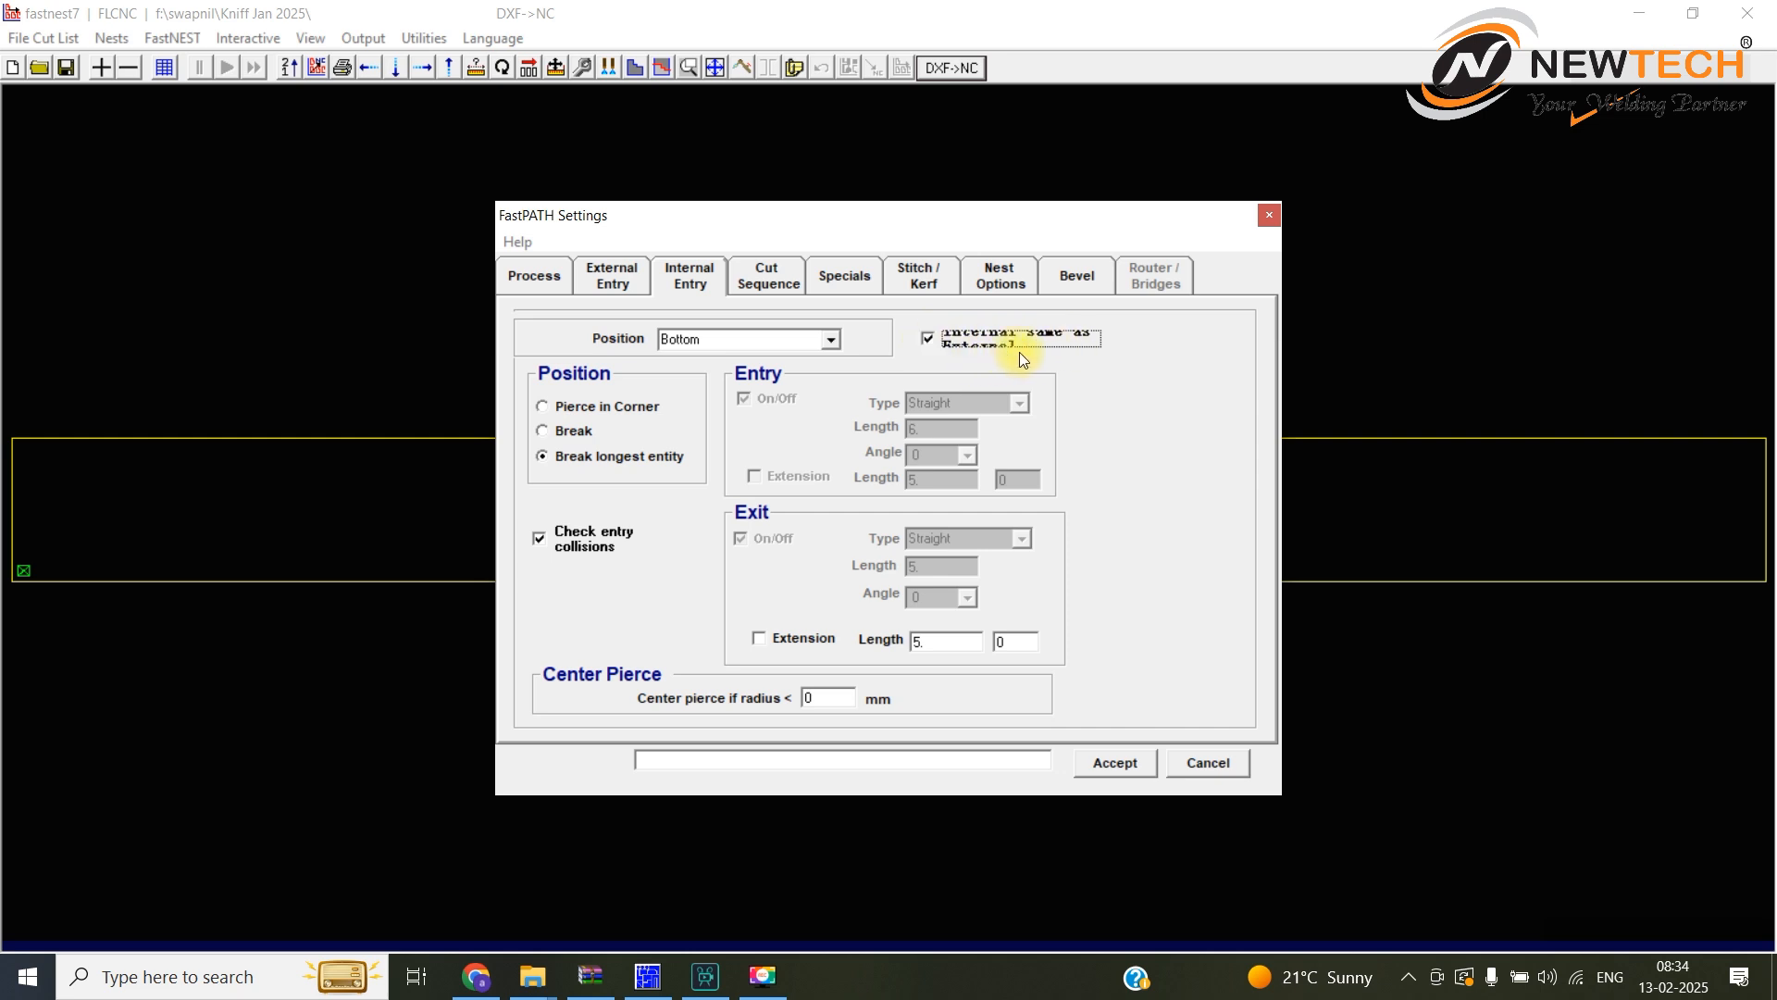
click(759, 279)
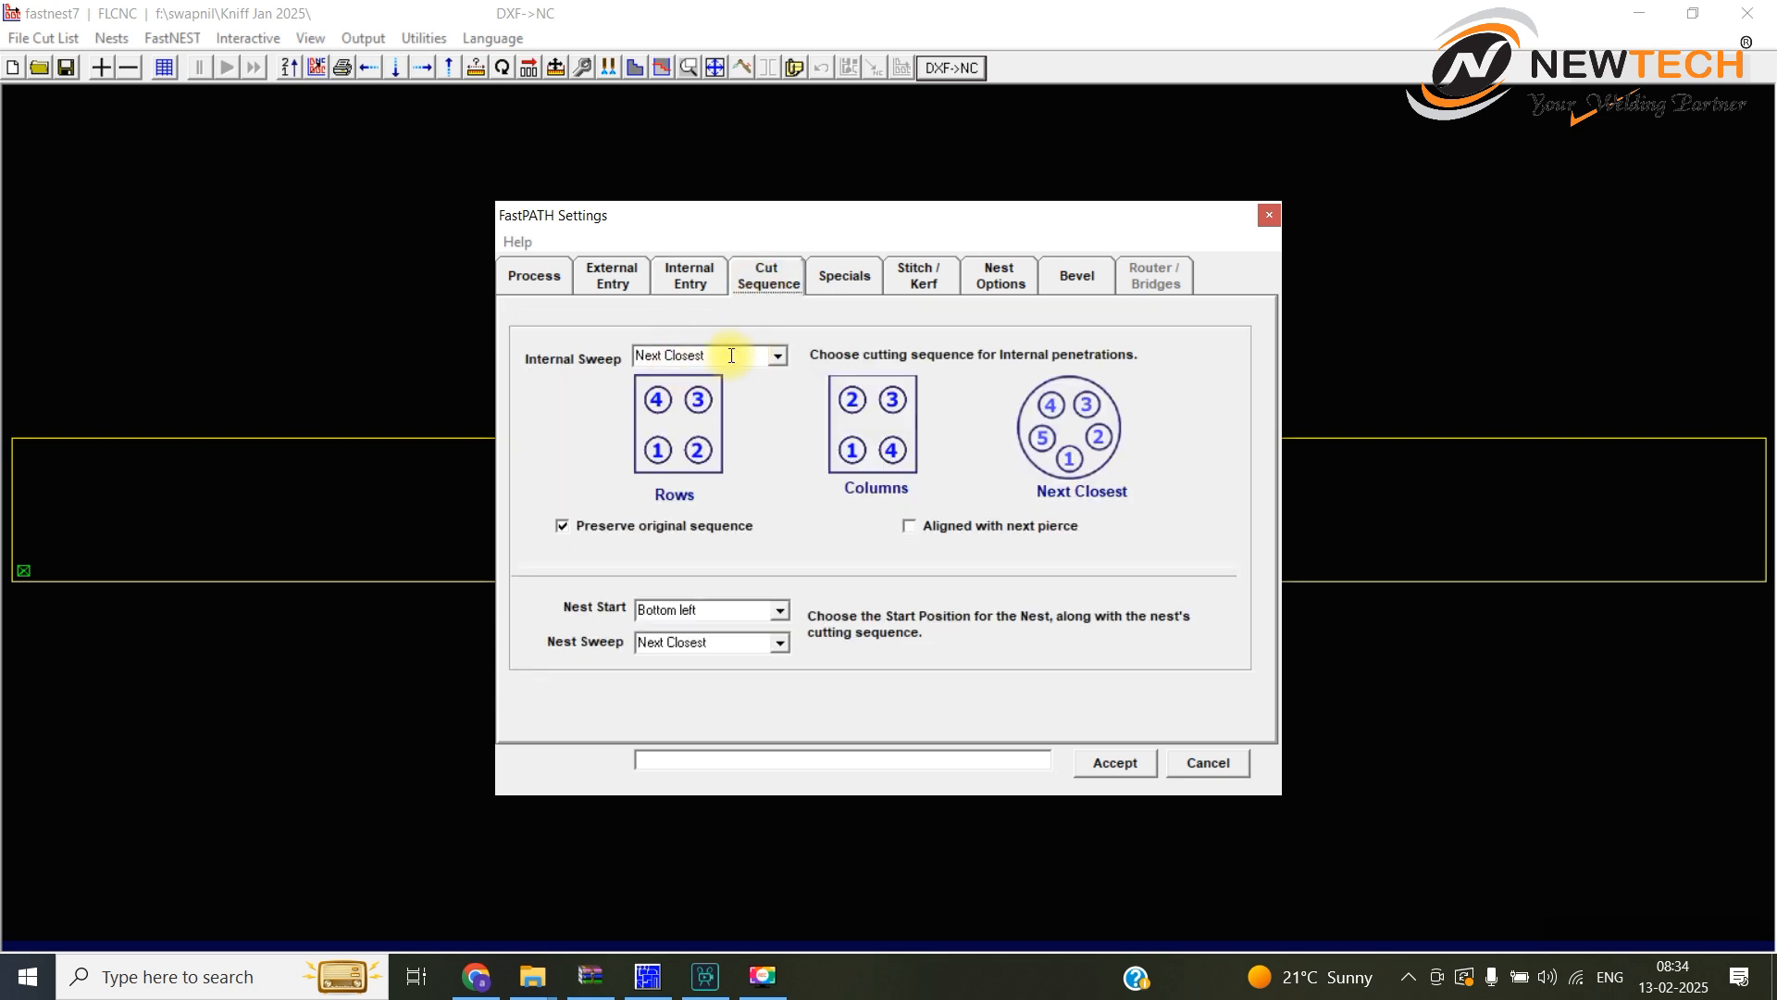
click(777, 355)
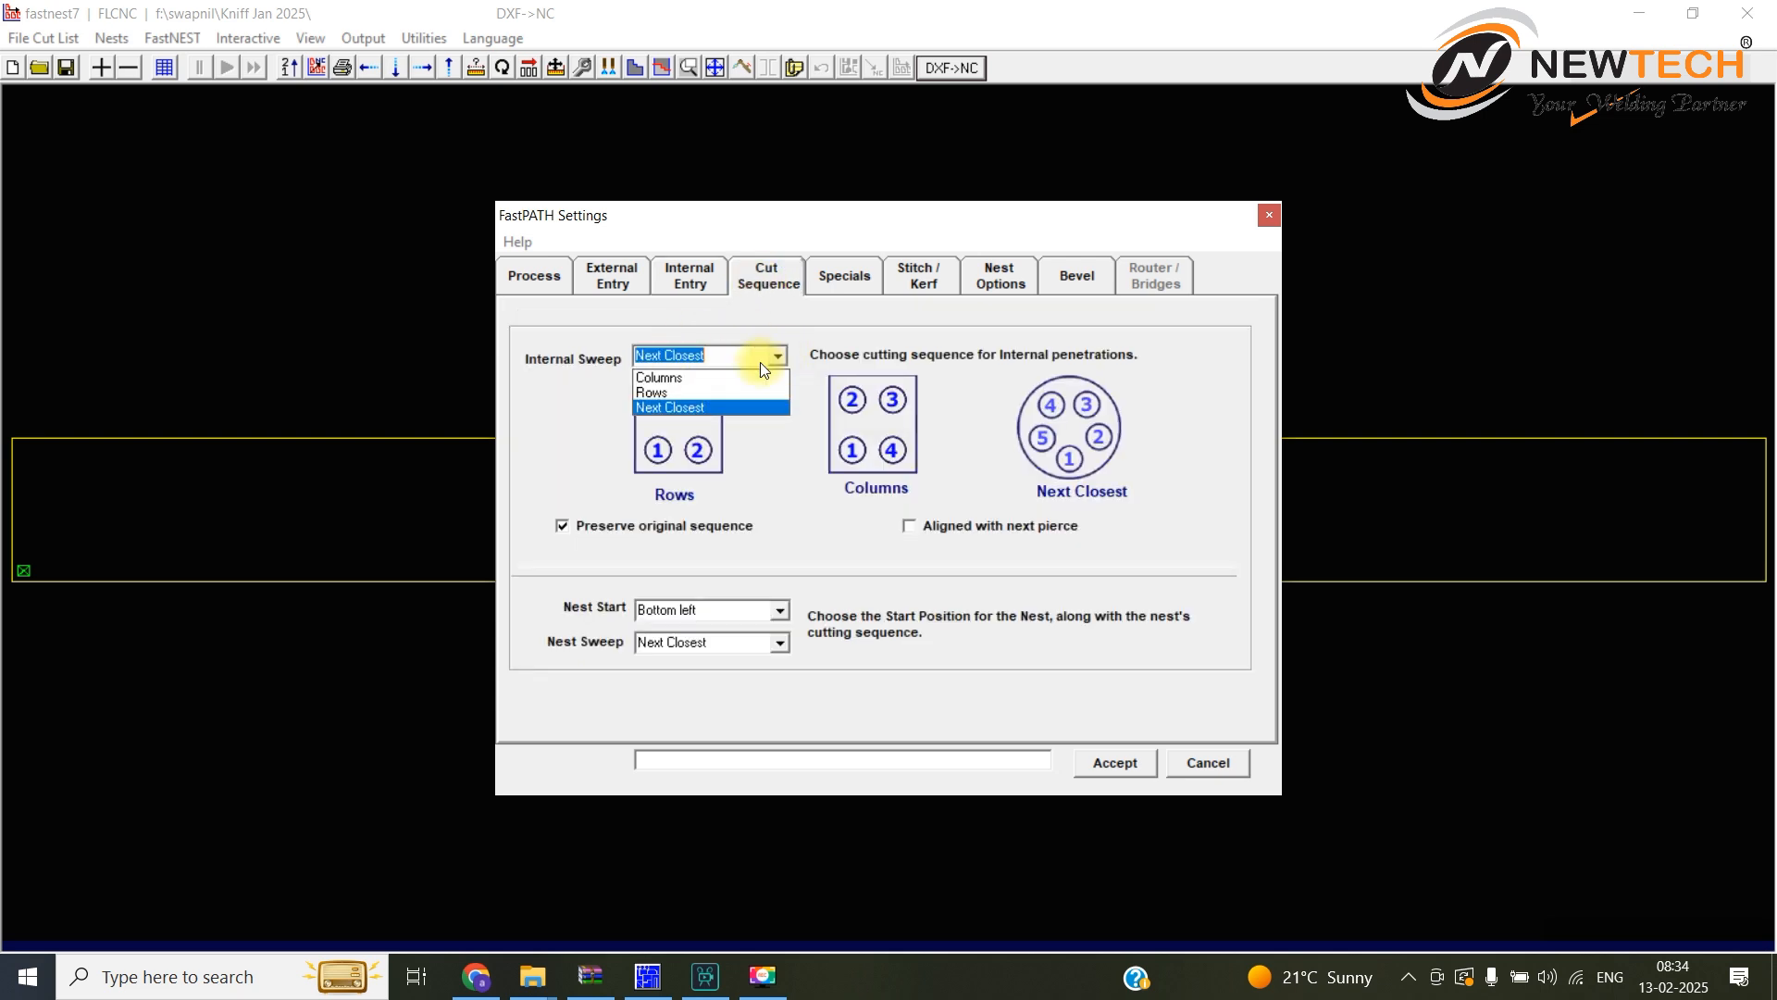
click(679, 404)
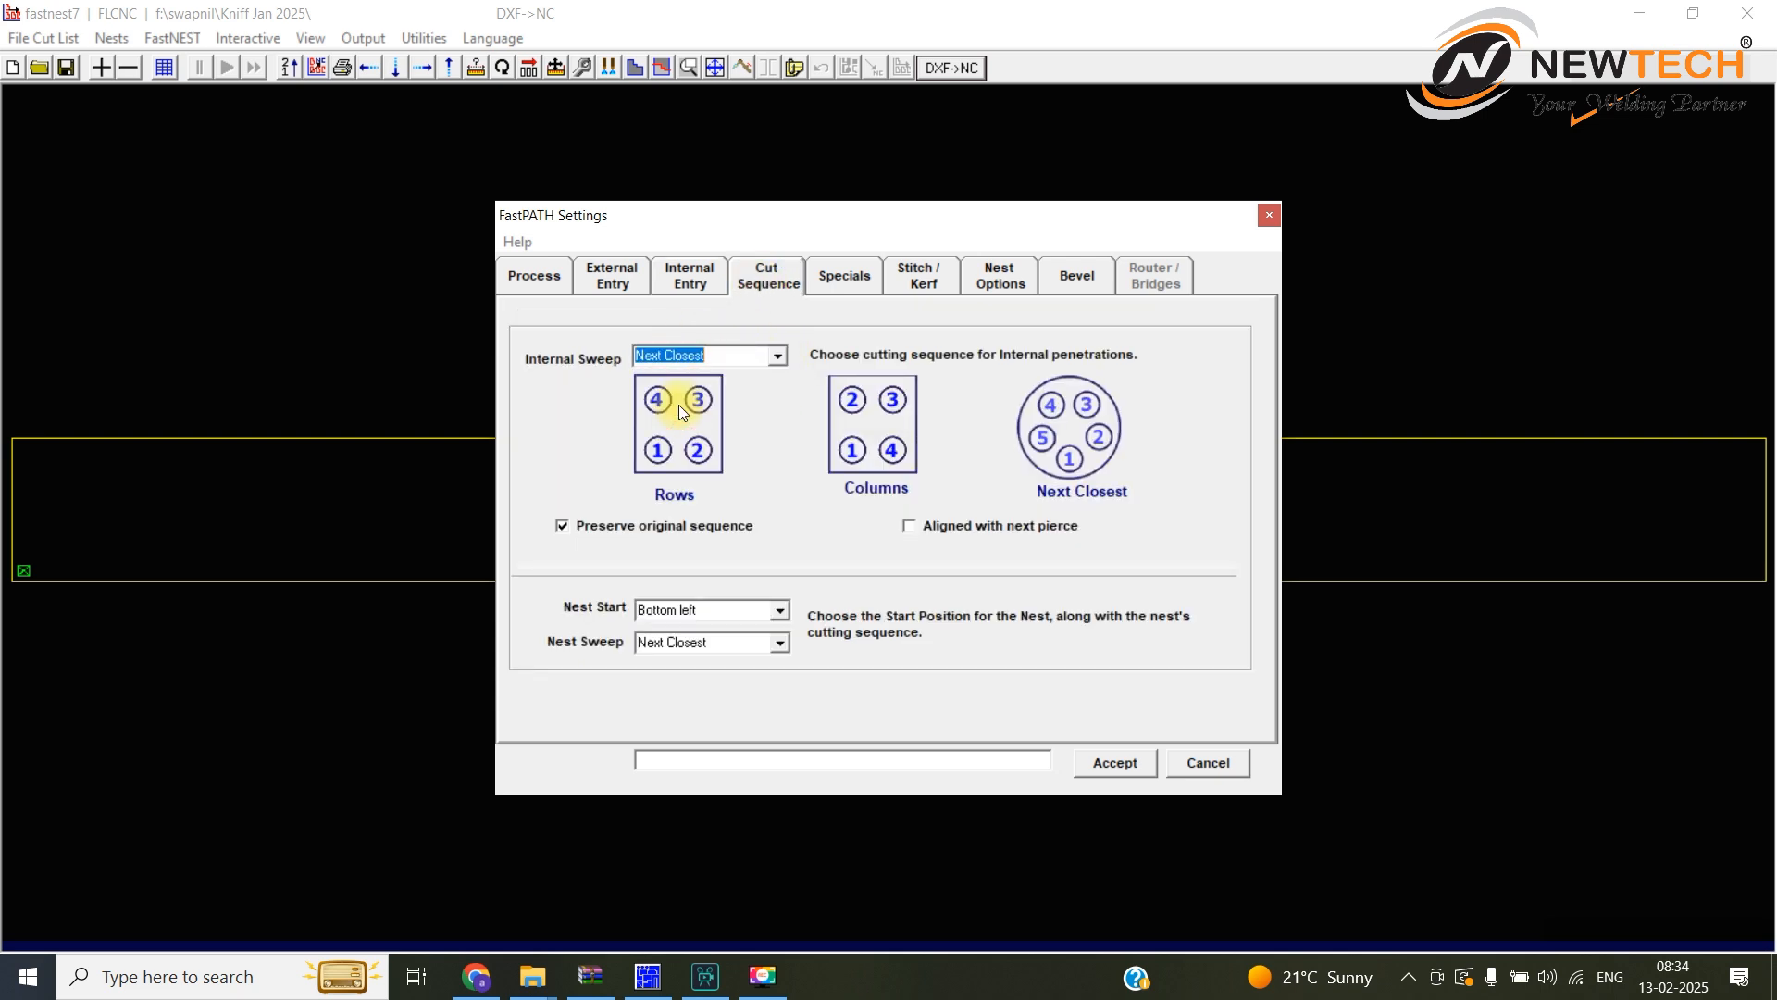
Check the special and stitch/kerf options, accept the FastPATH settings and save them as NEST.PTH
click(847, 278)
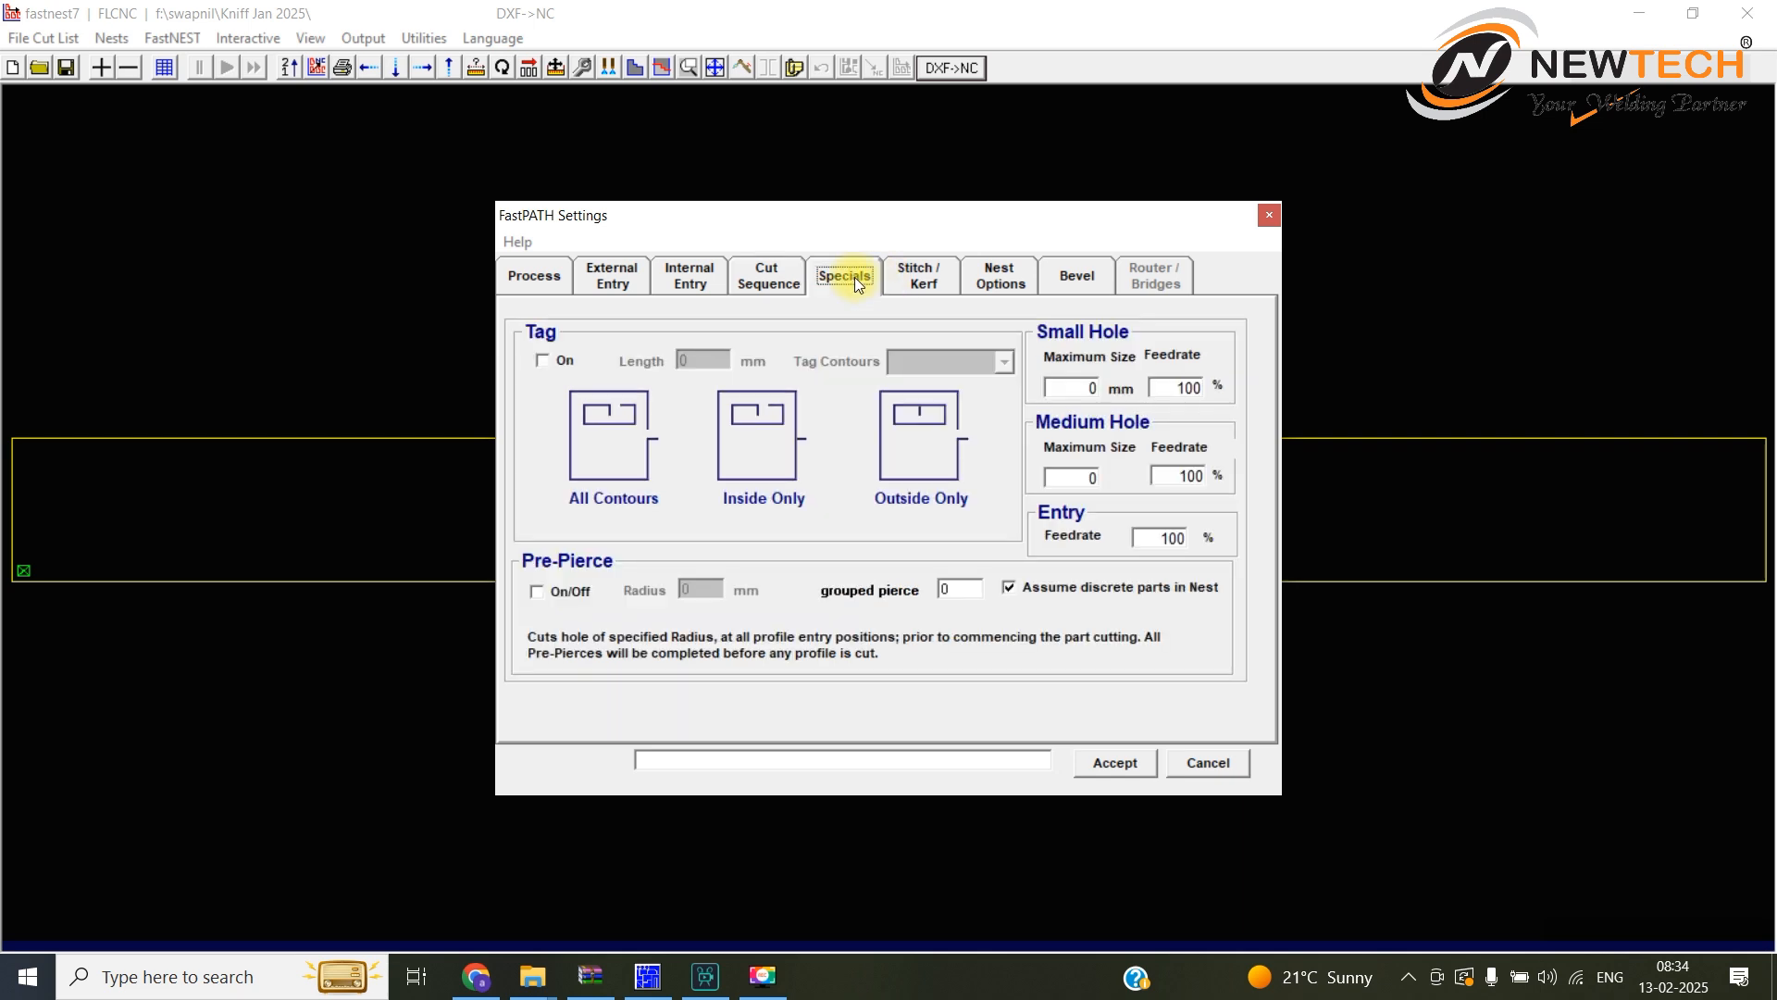
click(933, 284)
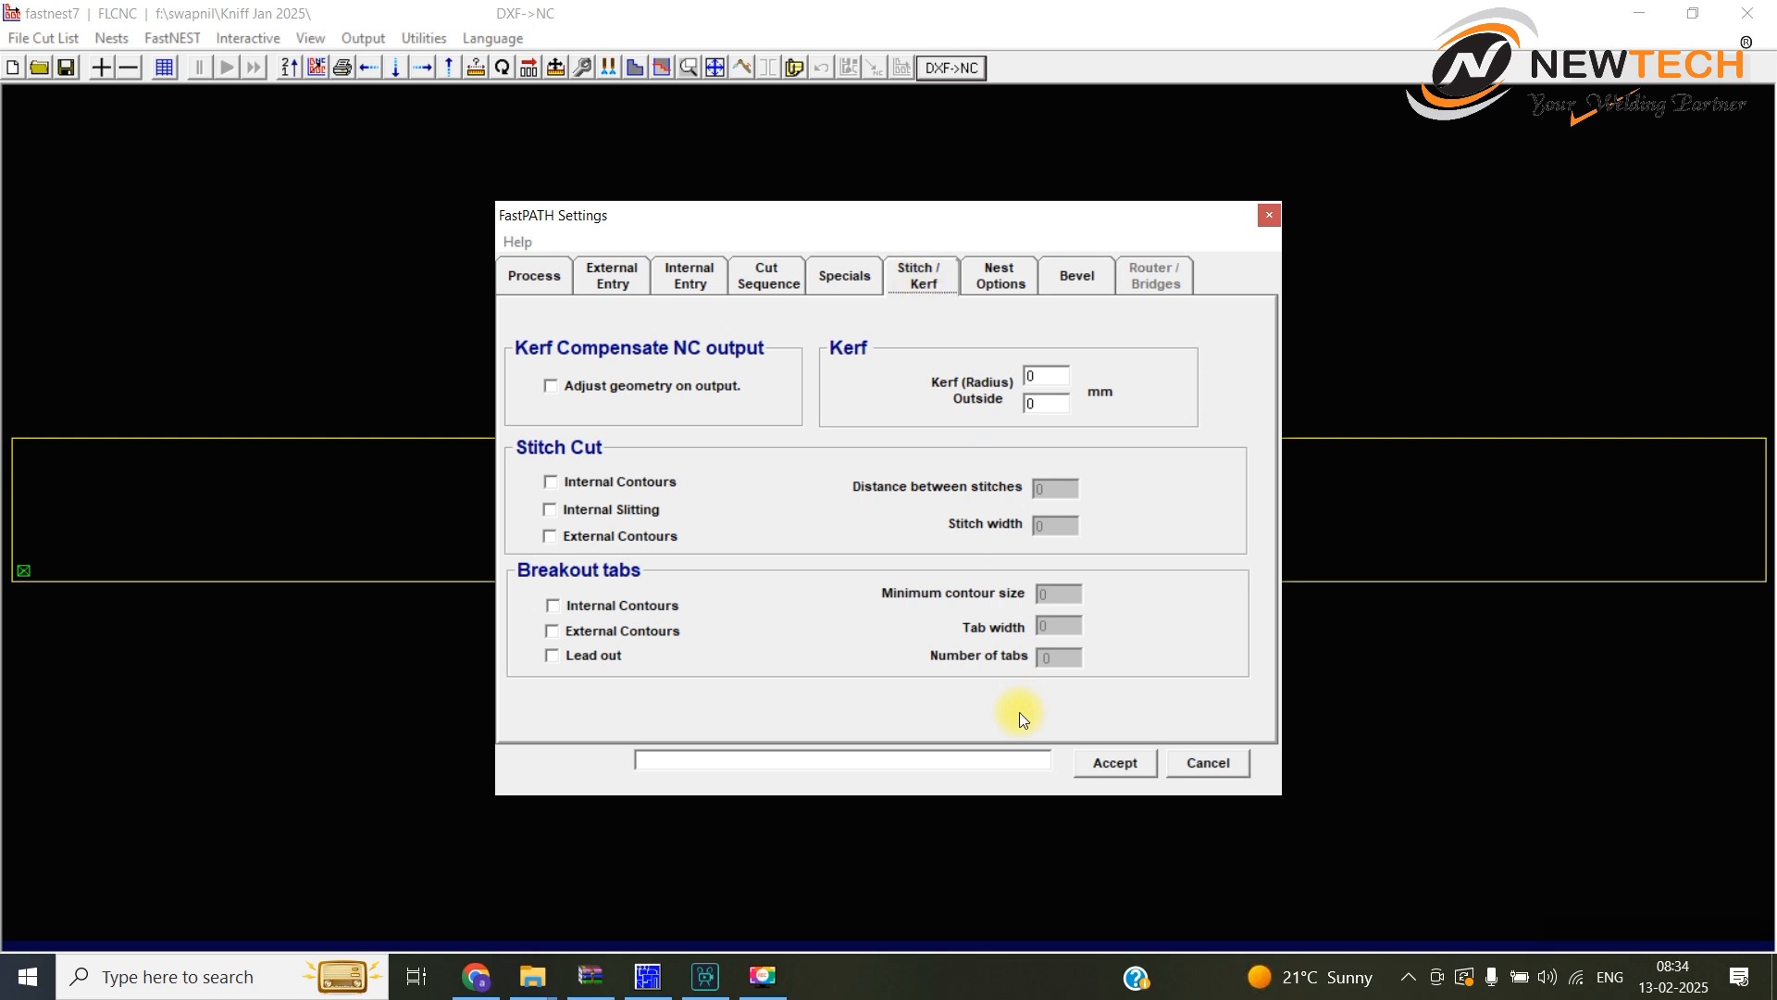
click(1107, 764)
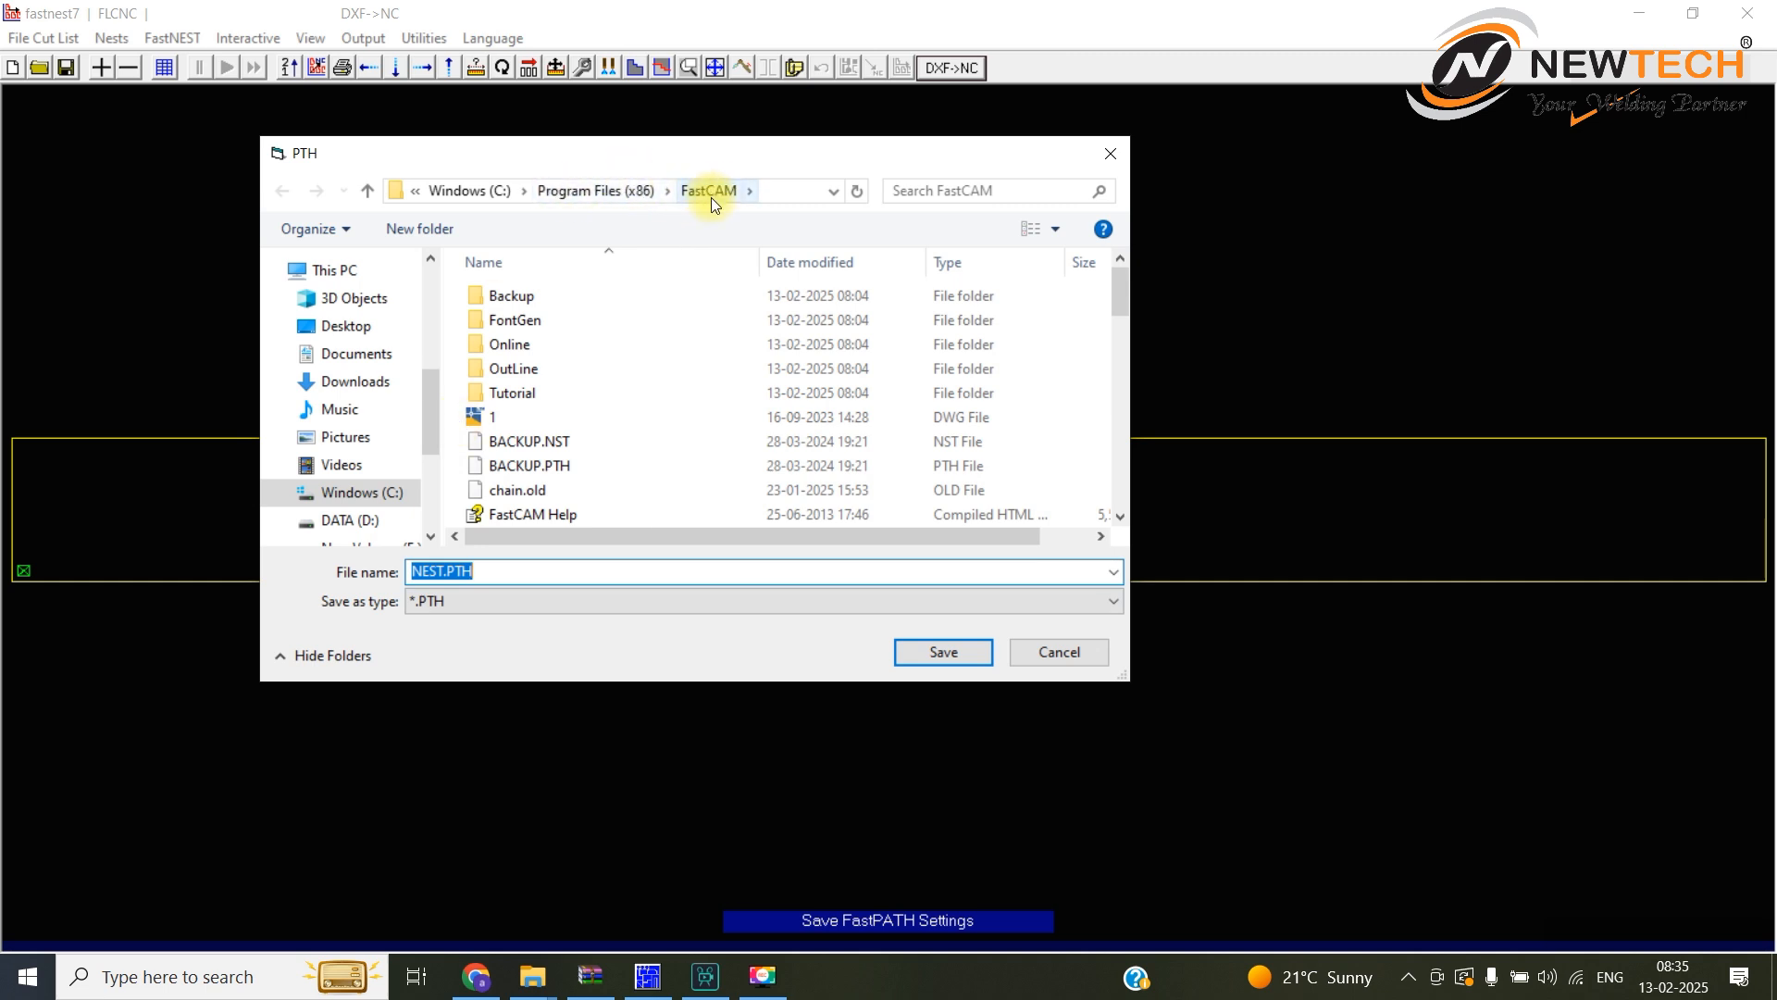
click(919, 650)
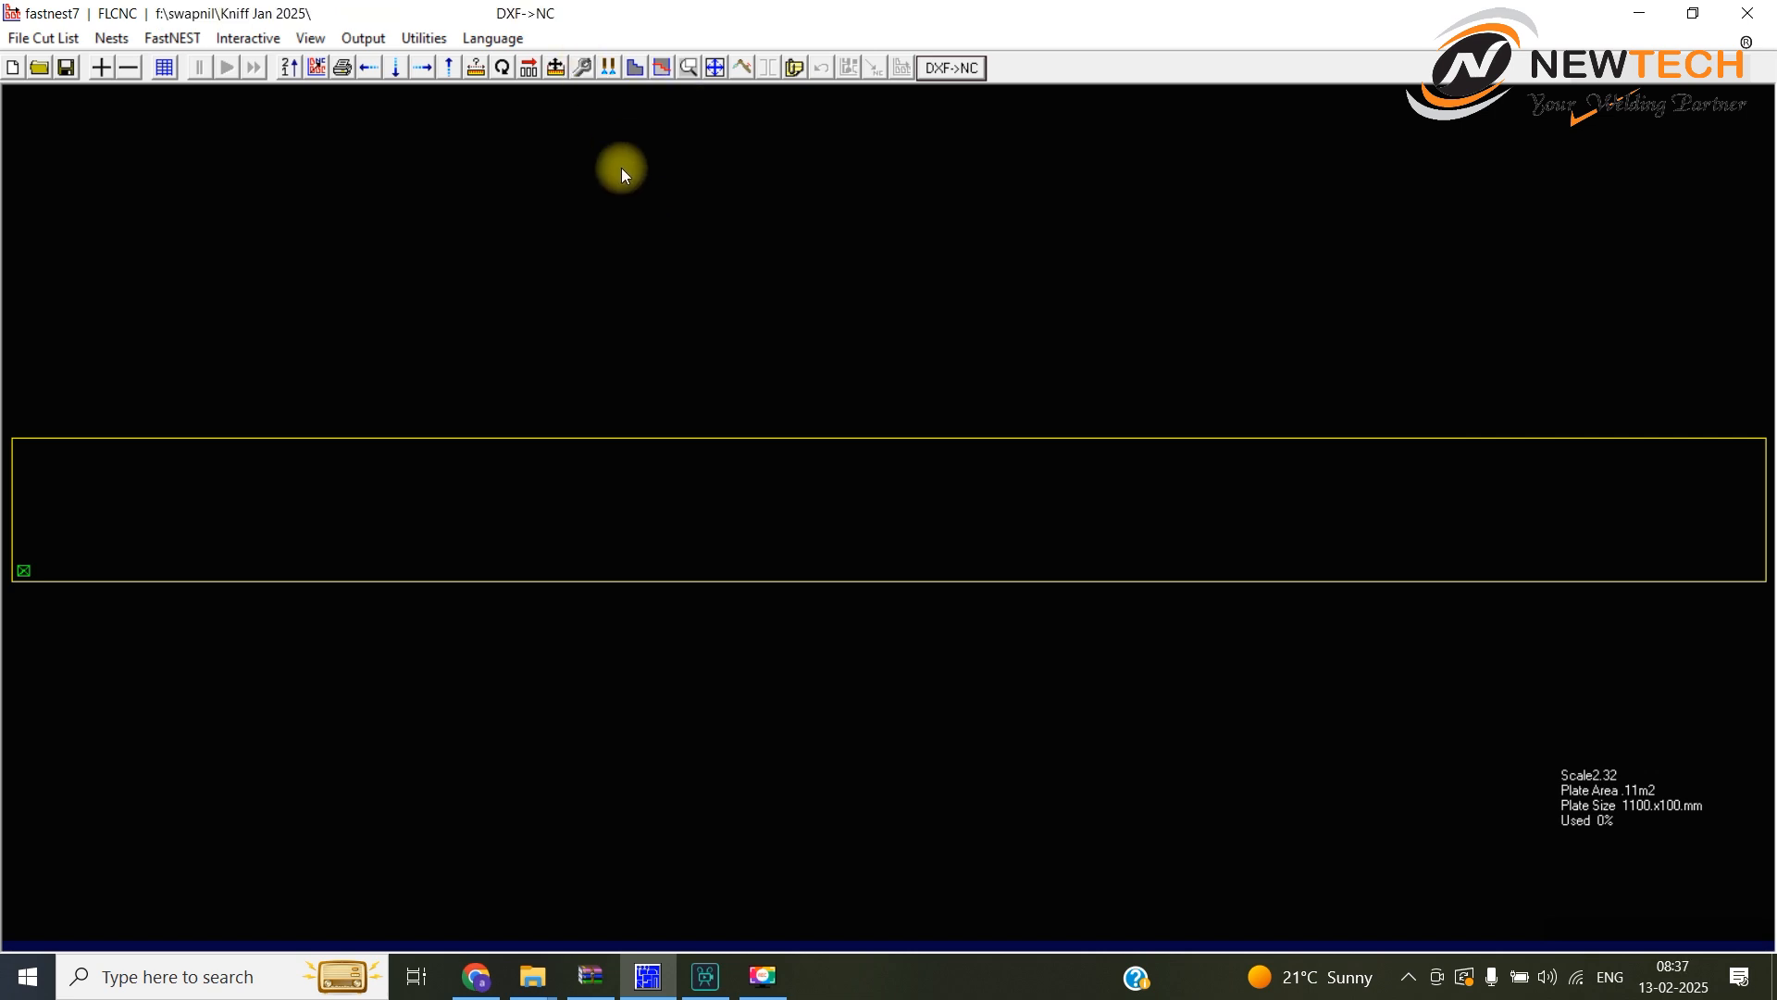
In the FastNEST parameters, keep the part-to-part spacing at 6 mm and set the part-to-plate spacing to 5 mm
click(584, 71)
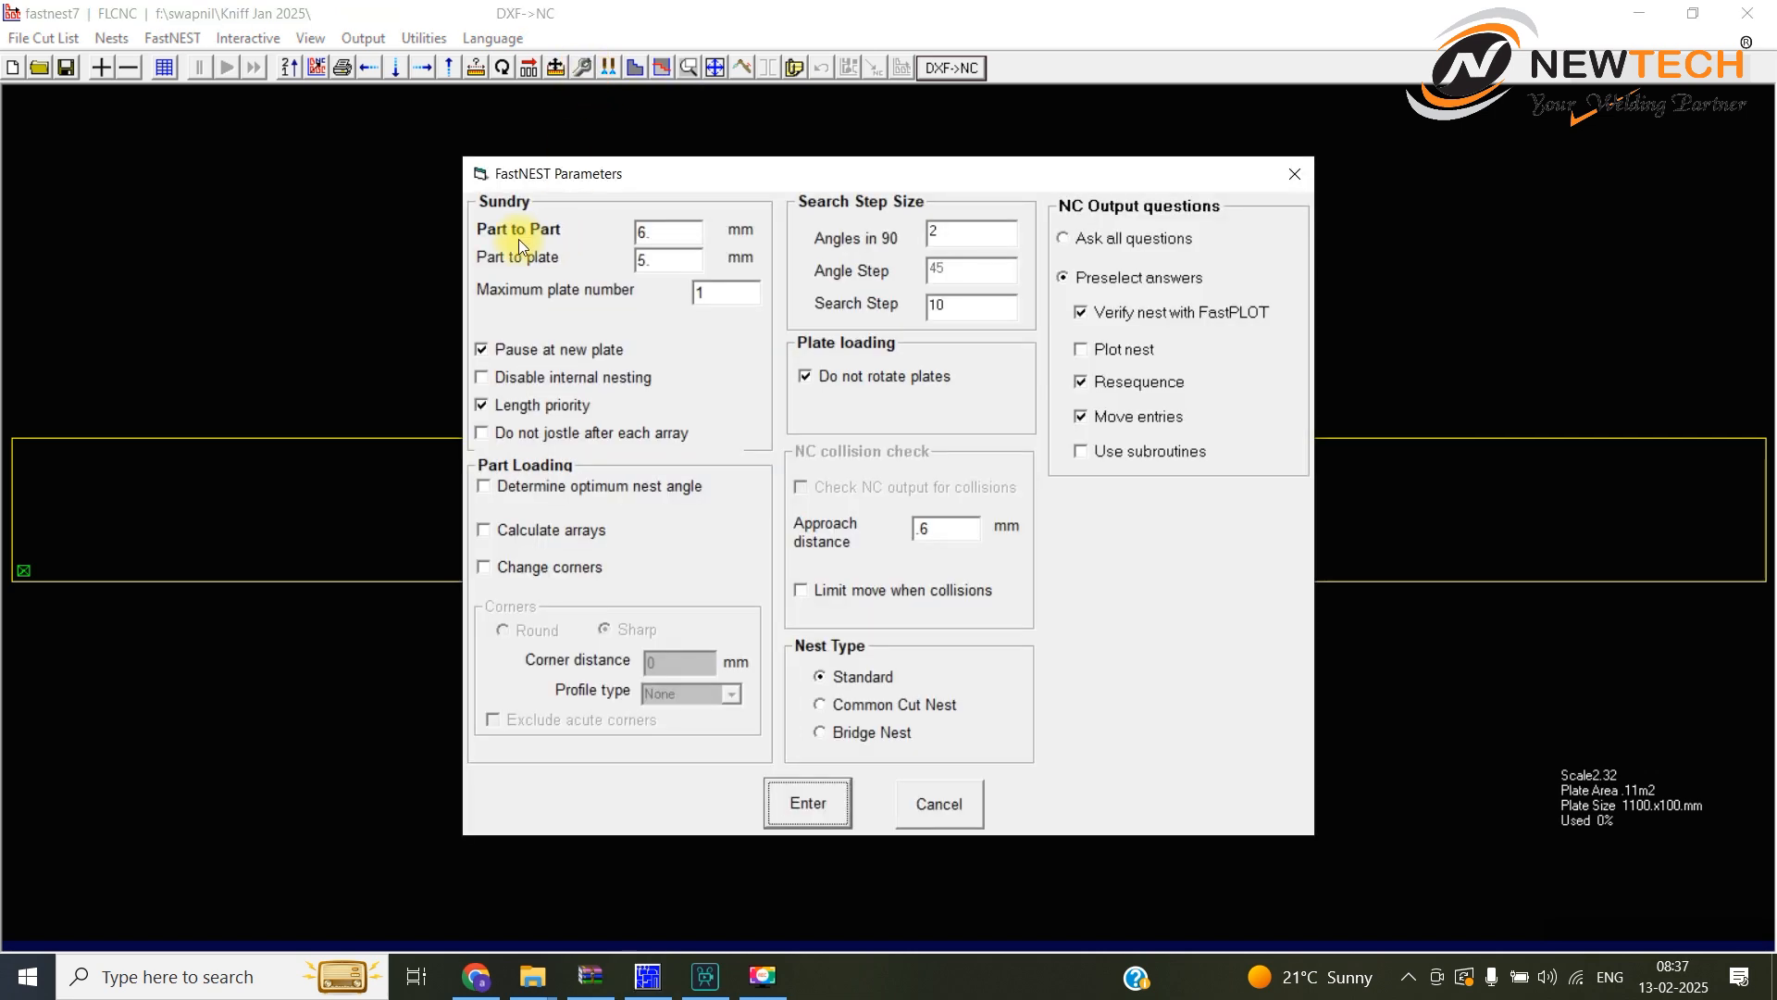
click(667, 235)
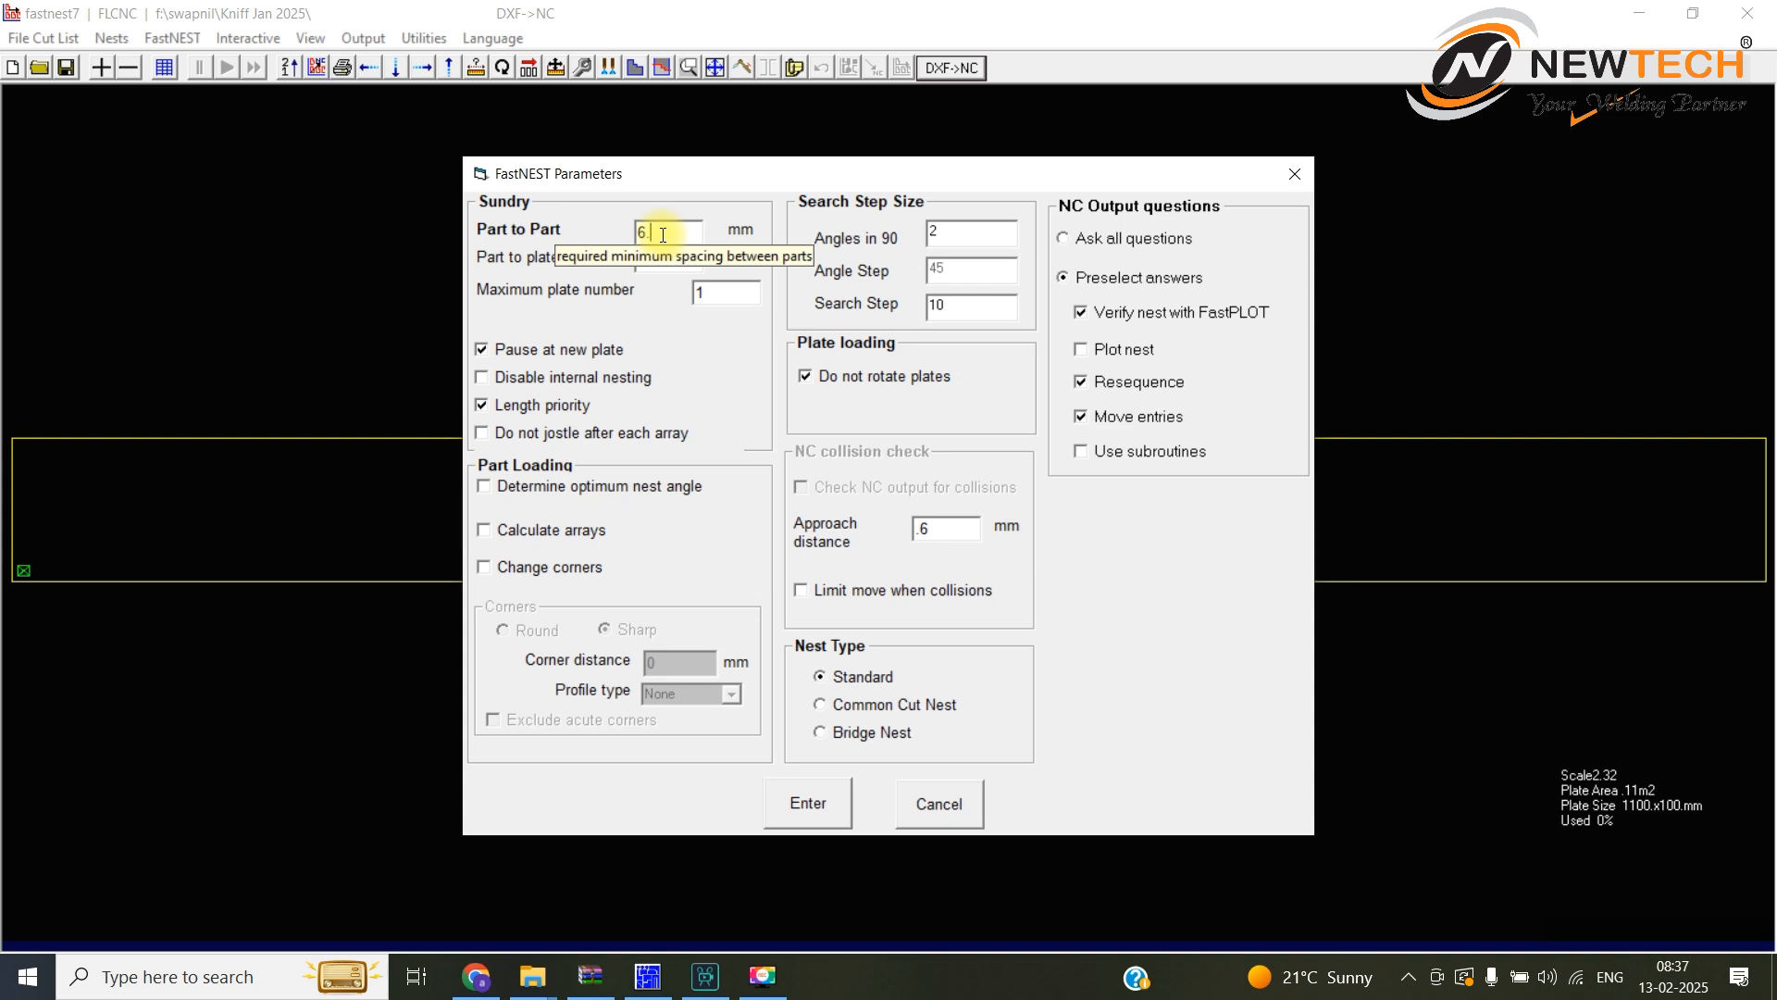
double_click(656, 232)
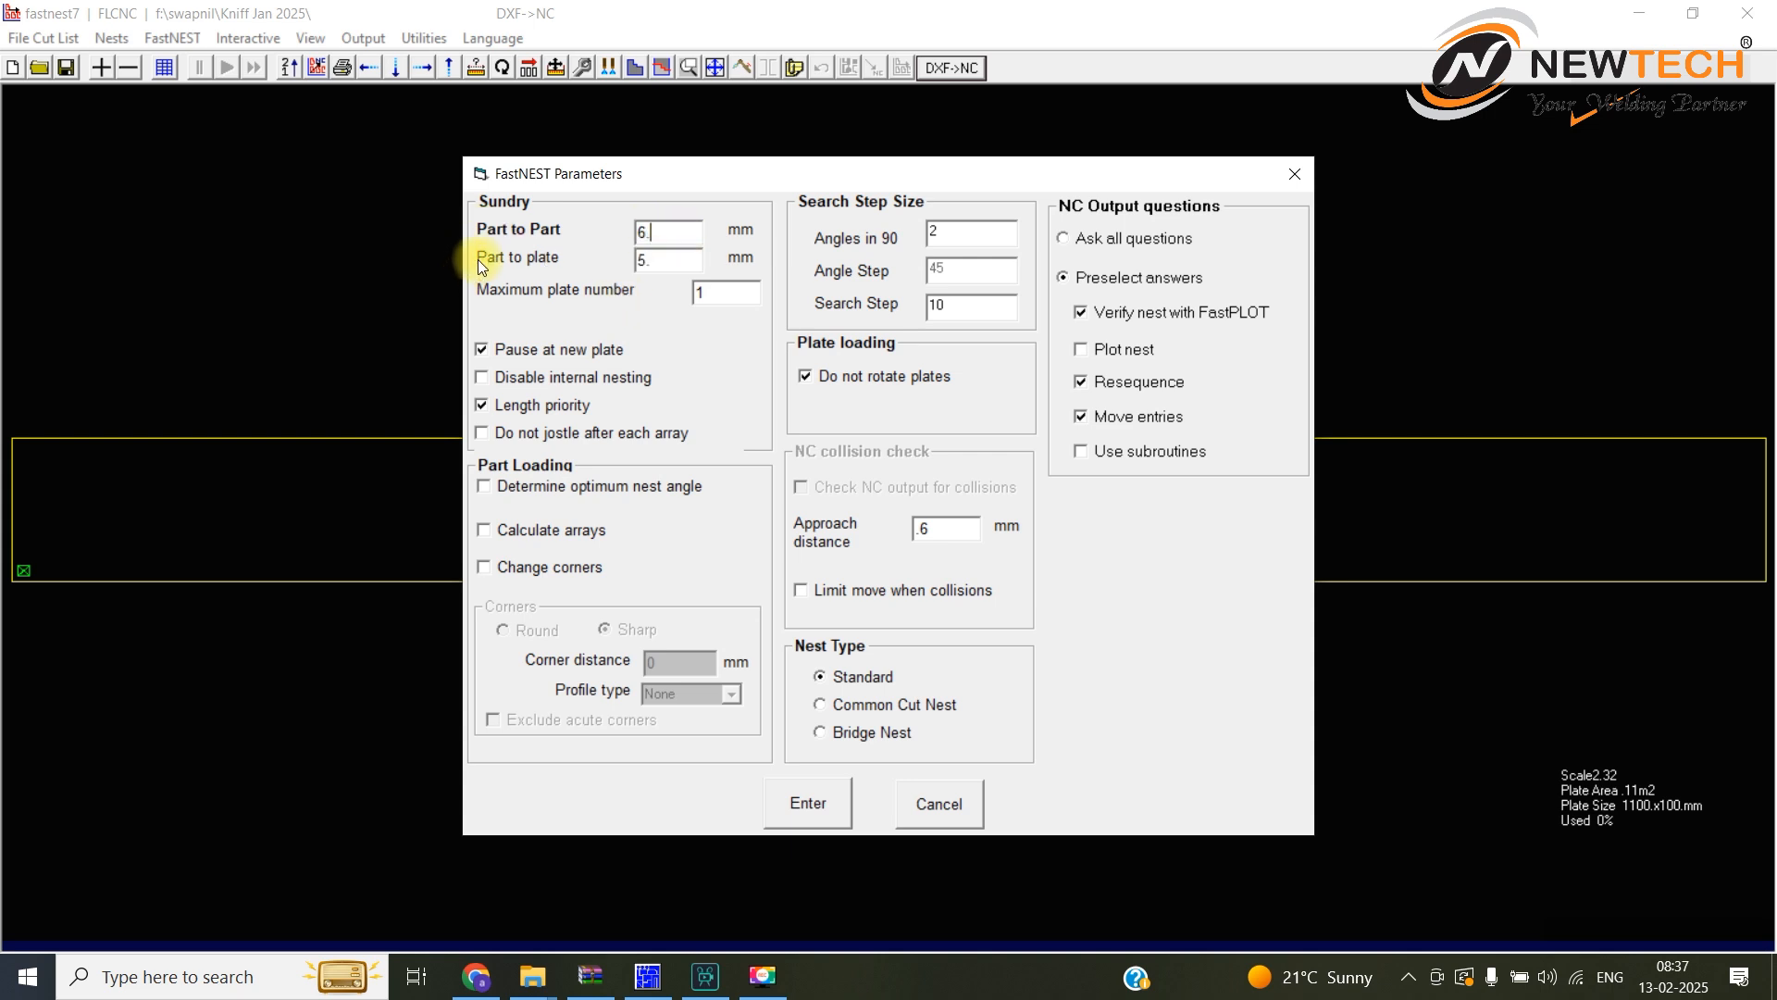
double_click(652, 261)
text(2)
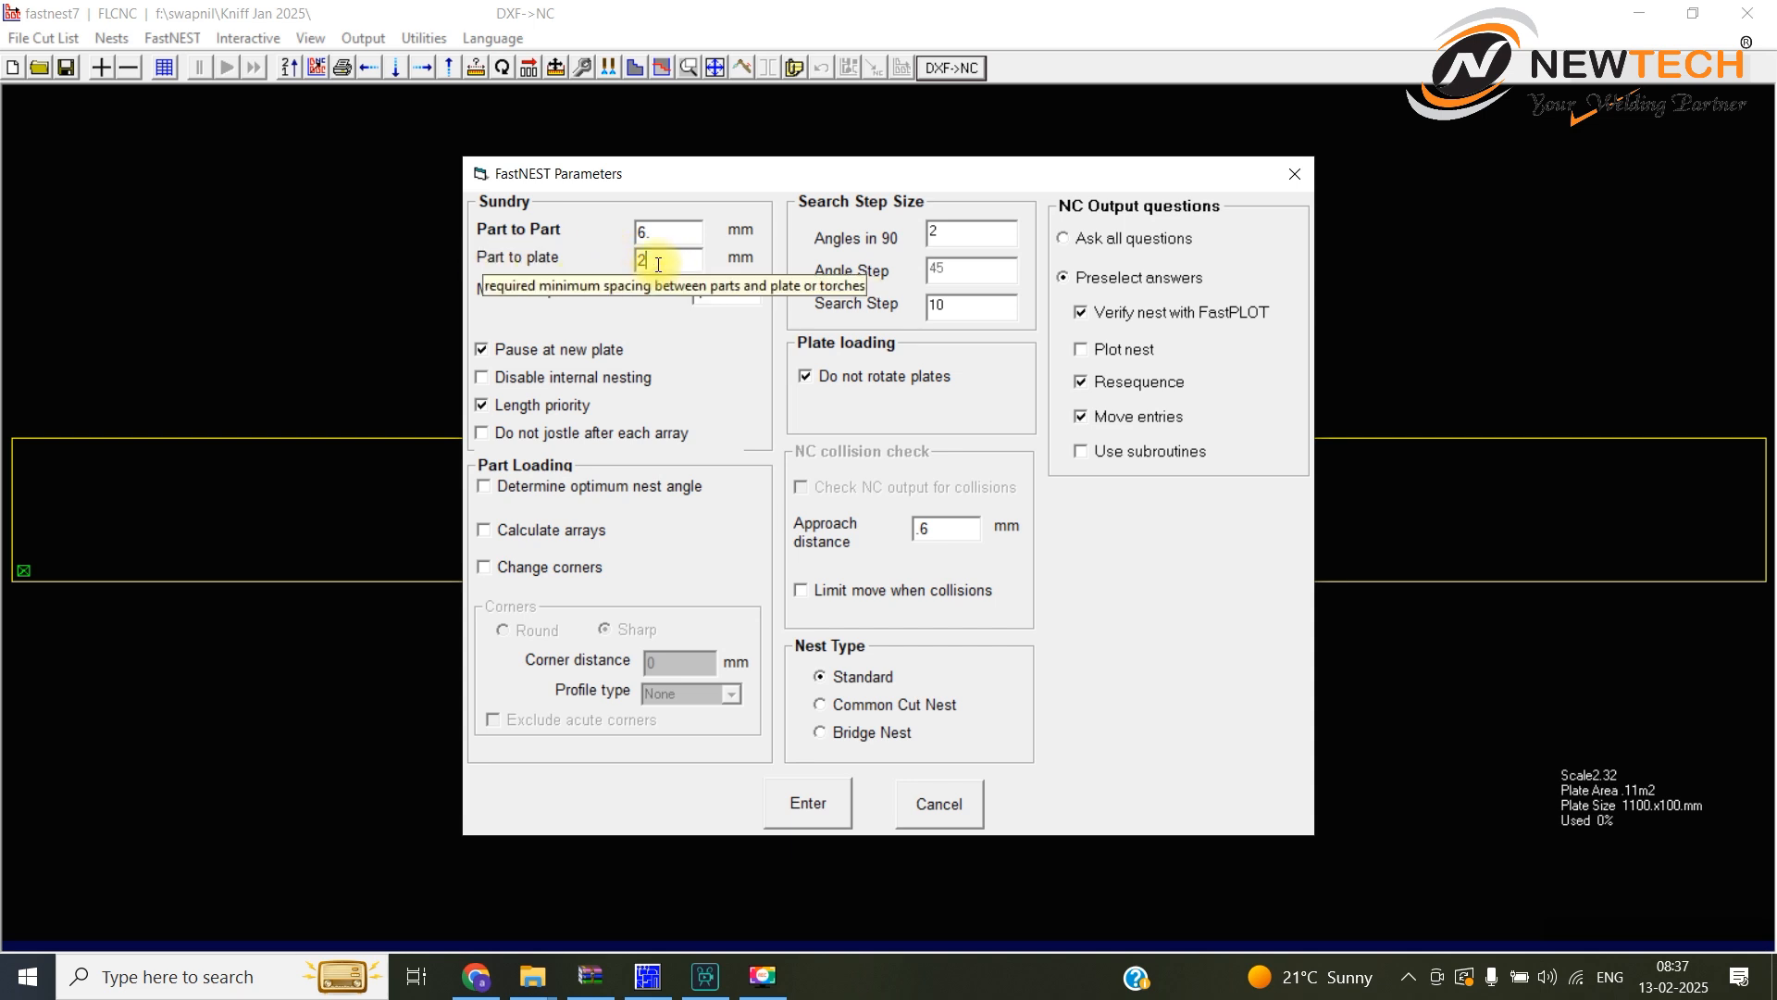
key(BackSpace)
text(5.)
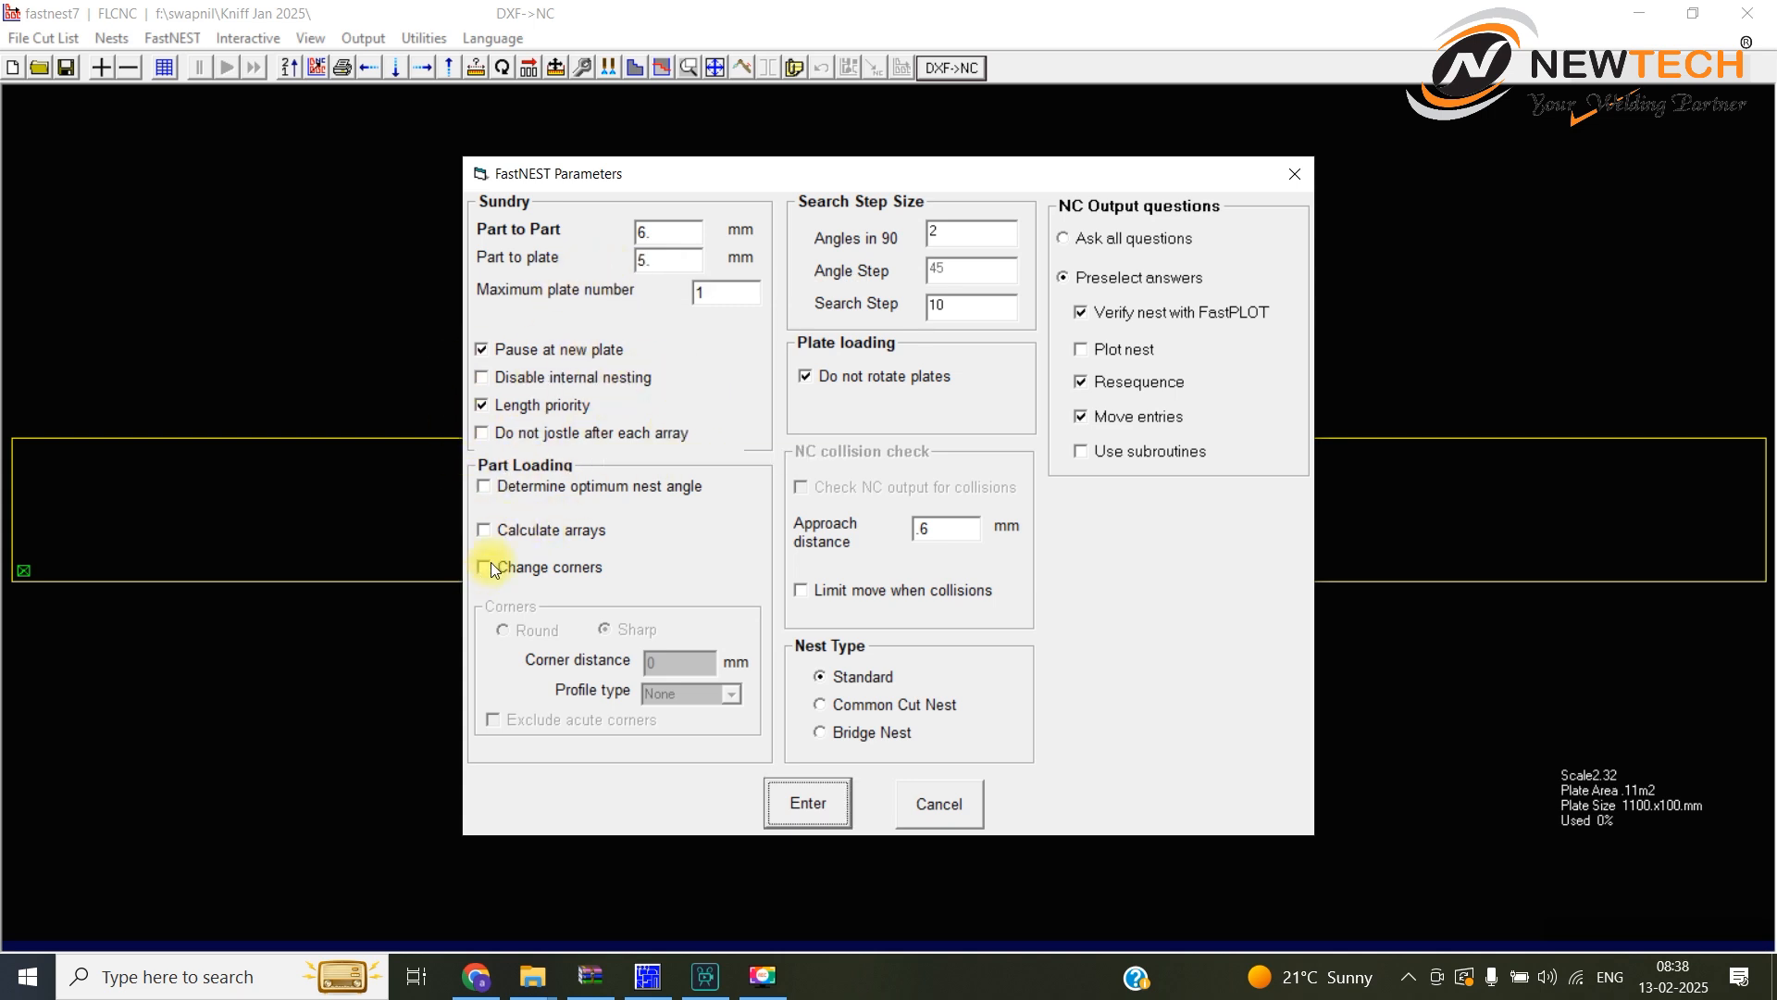
Enable Calculate arrays and Change corners for part loading and accept the nesting parameters
click(483, 532)
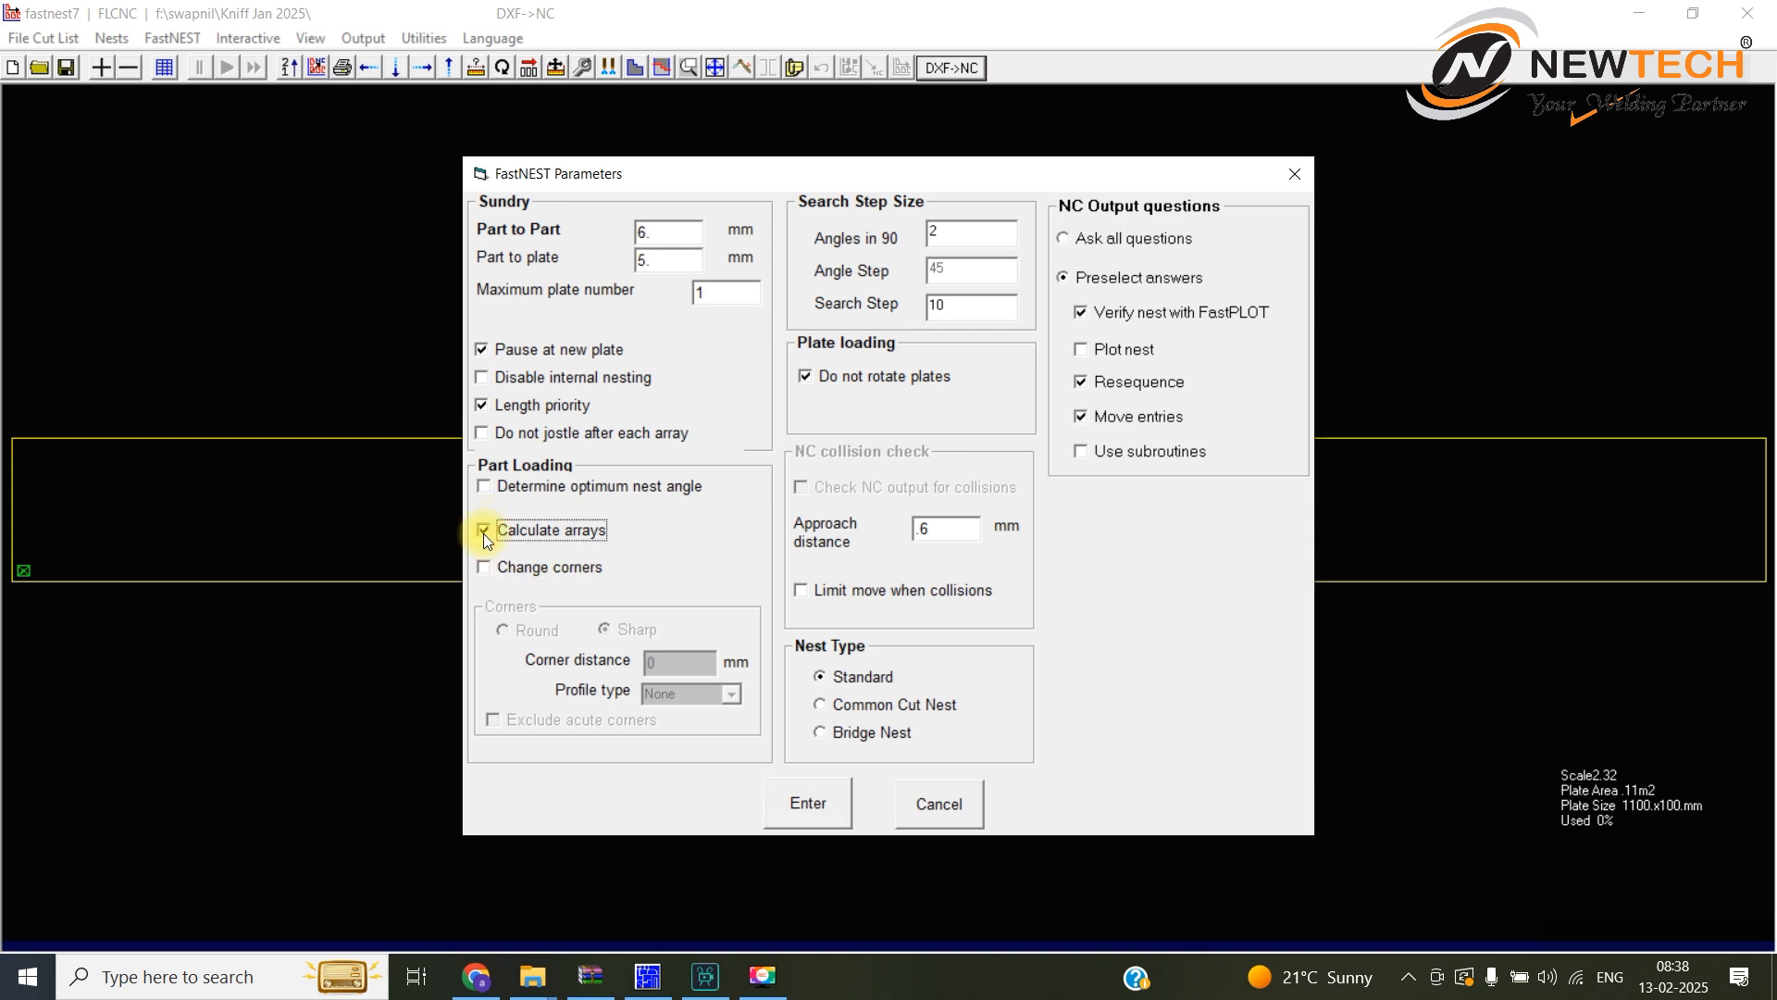
click(485, 572)
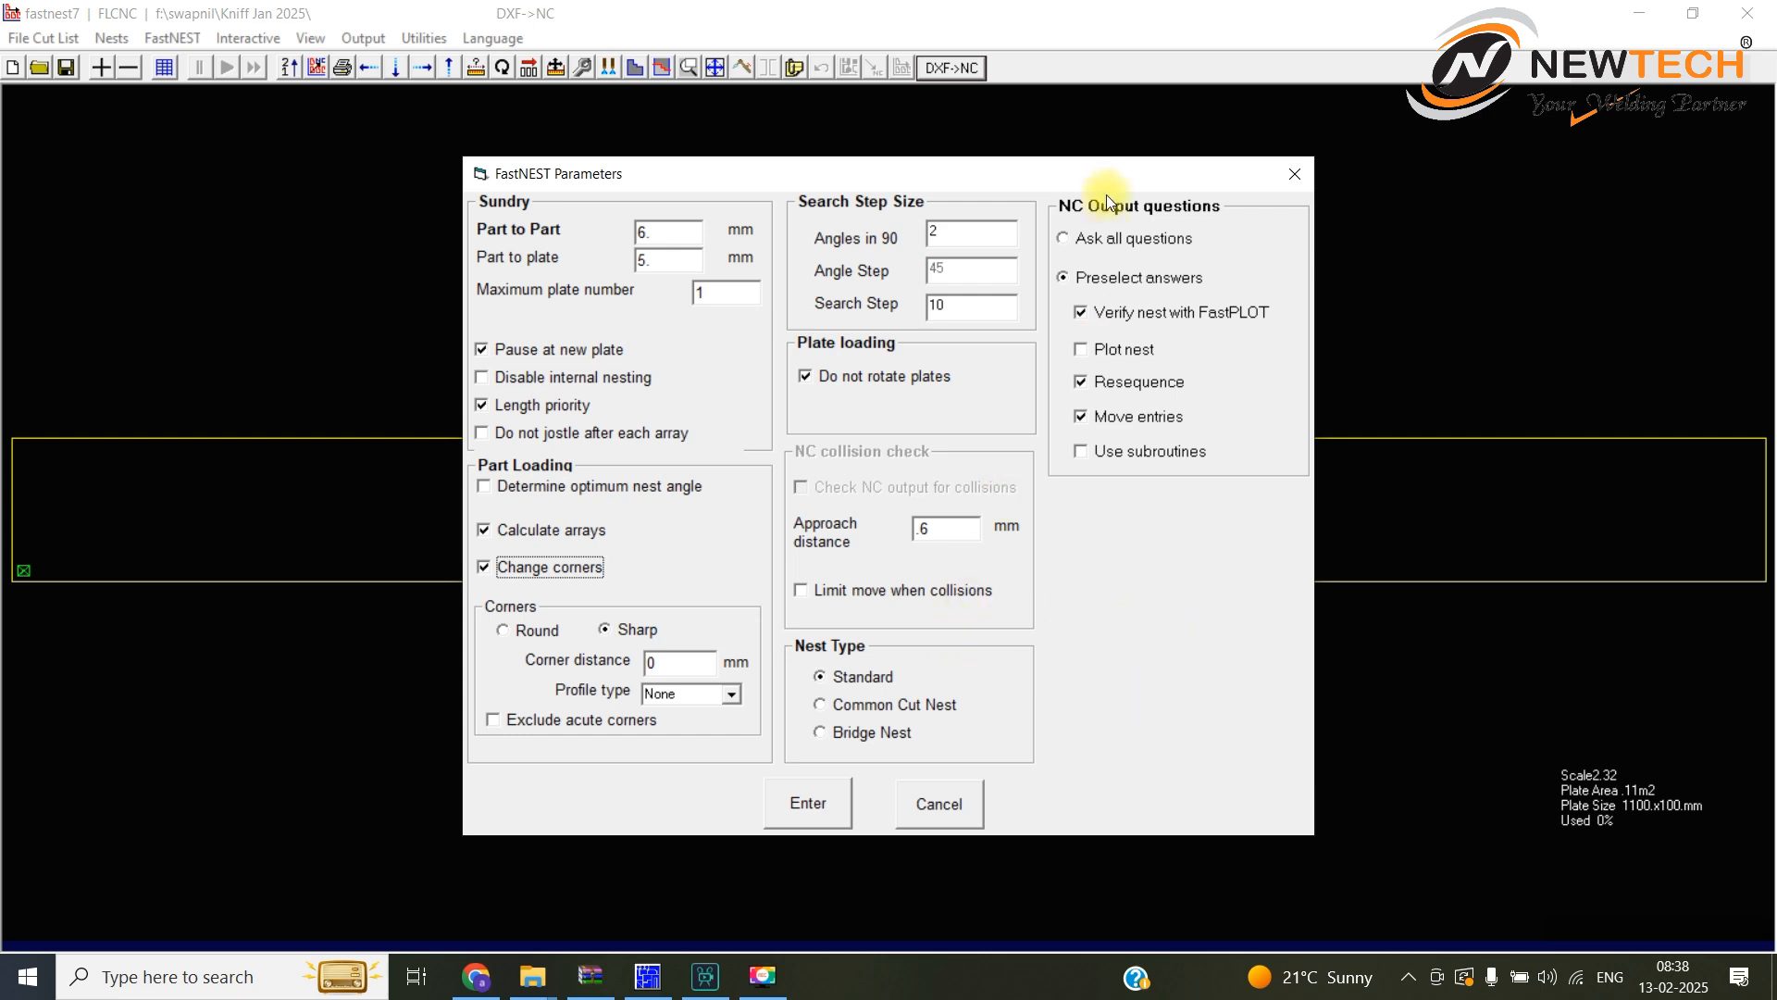
click(814, 801)
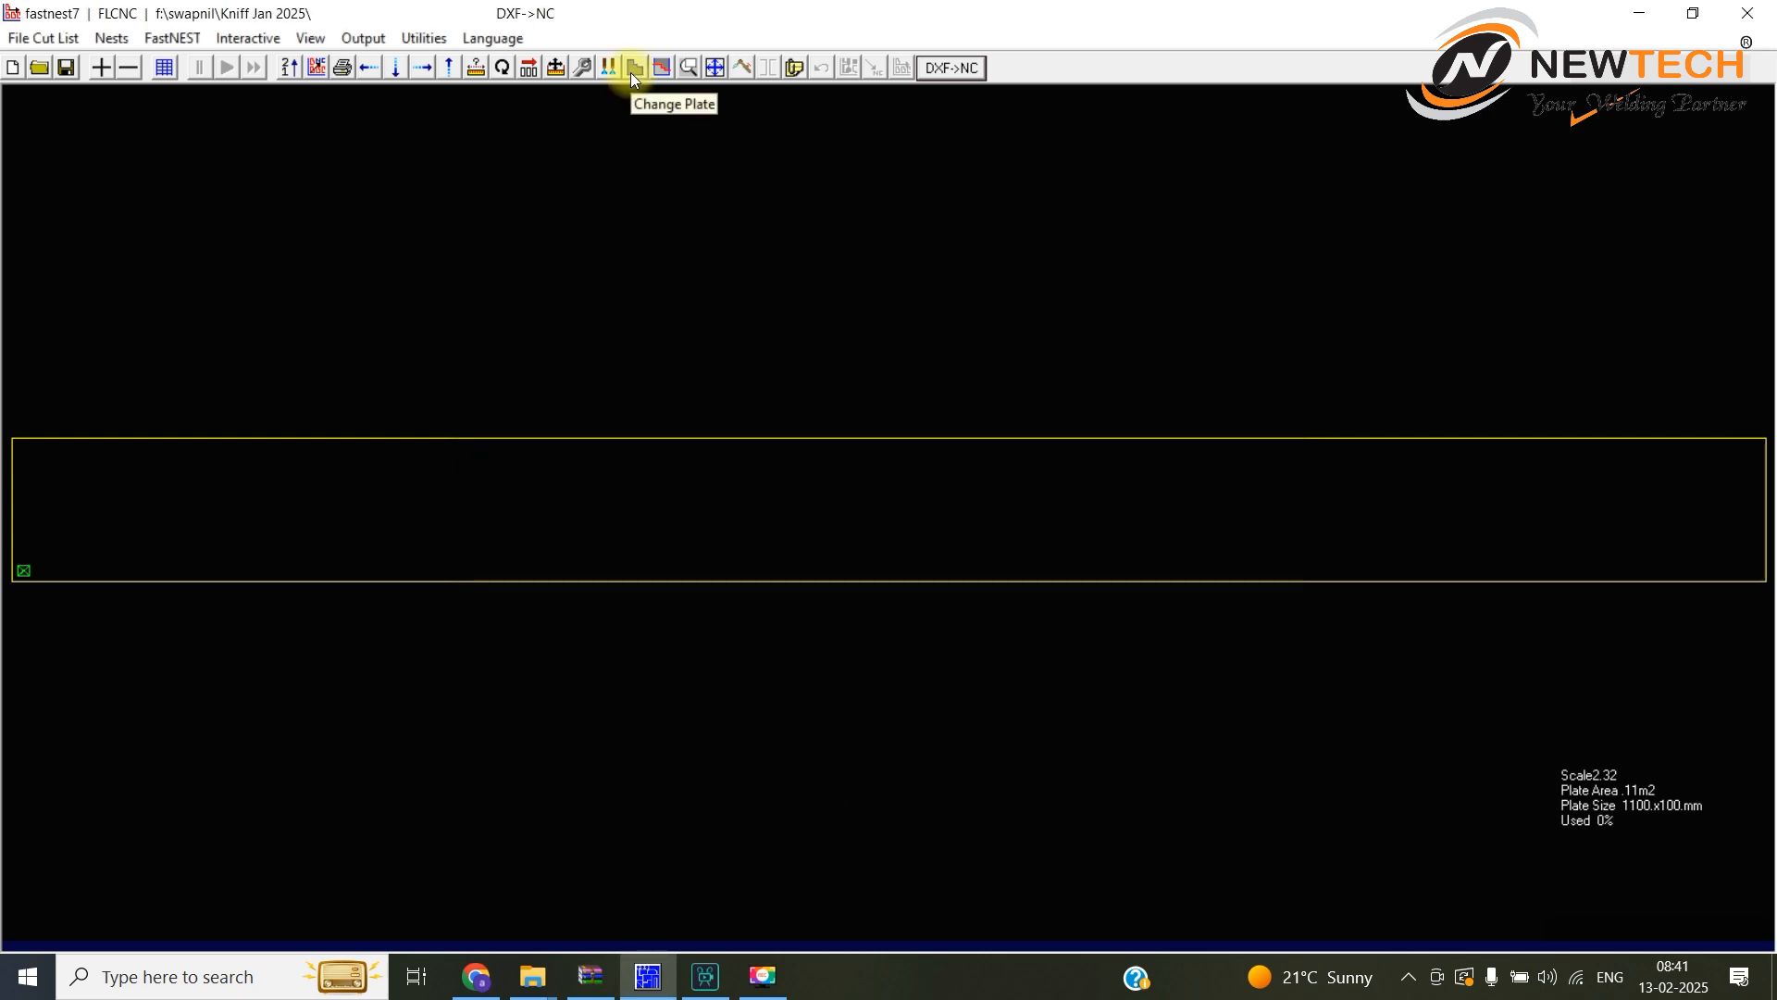
Change the rectangular plate to a length of 1500 mm and a width of 6300 mm
click(630, 72)
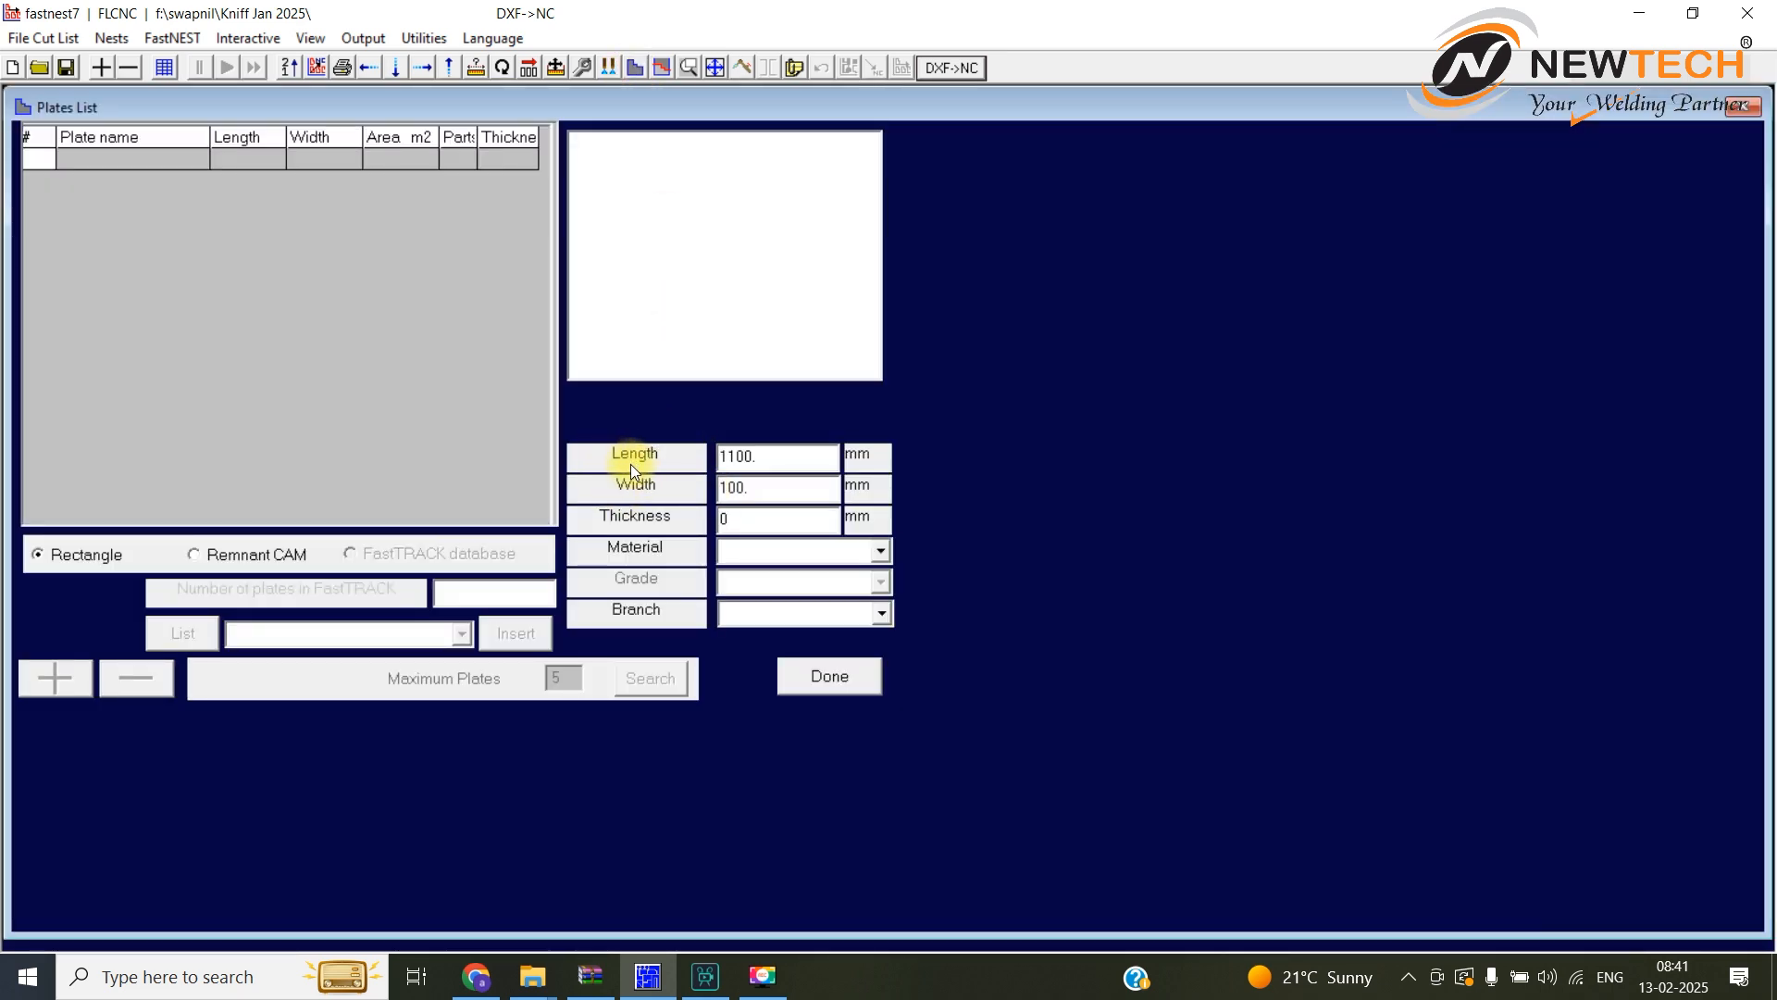
double_click(765, 456)
text(1500)
double_click(764, 489)
text(6300)
double_click(779, 459)
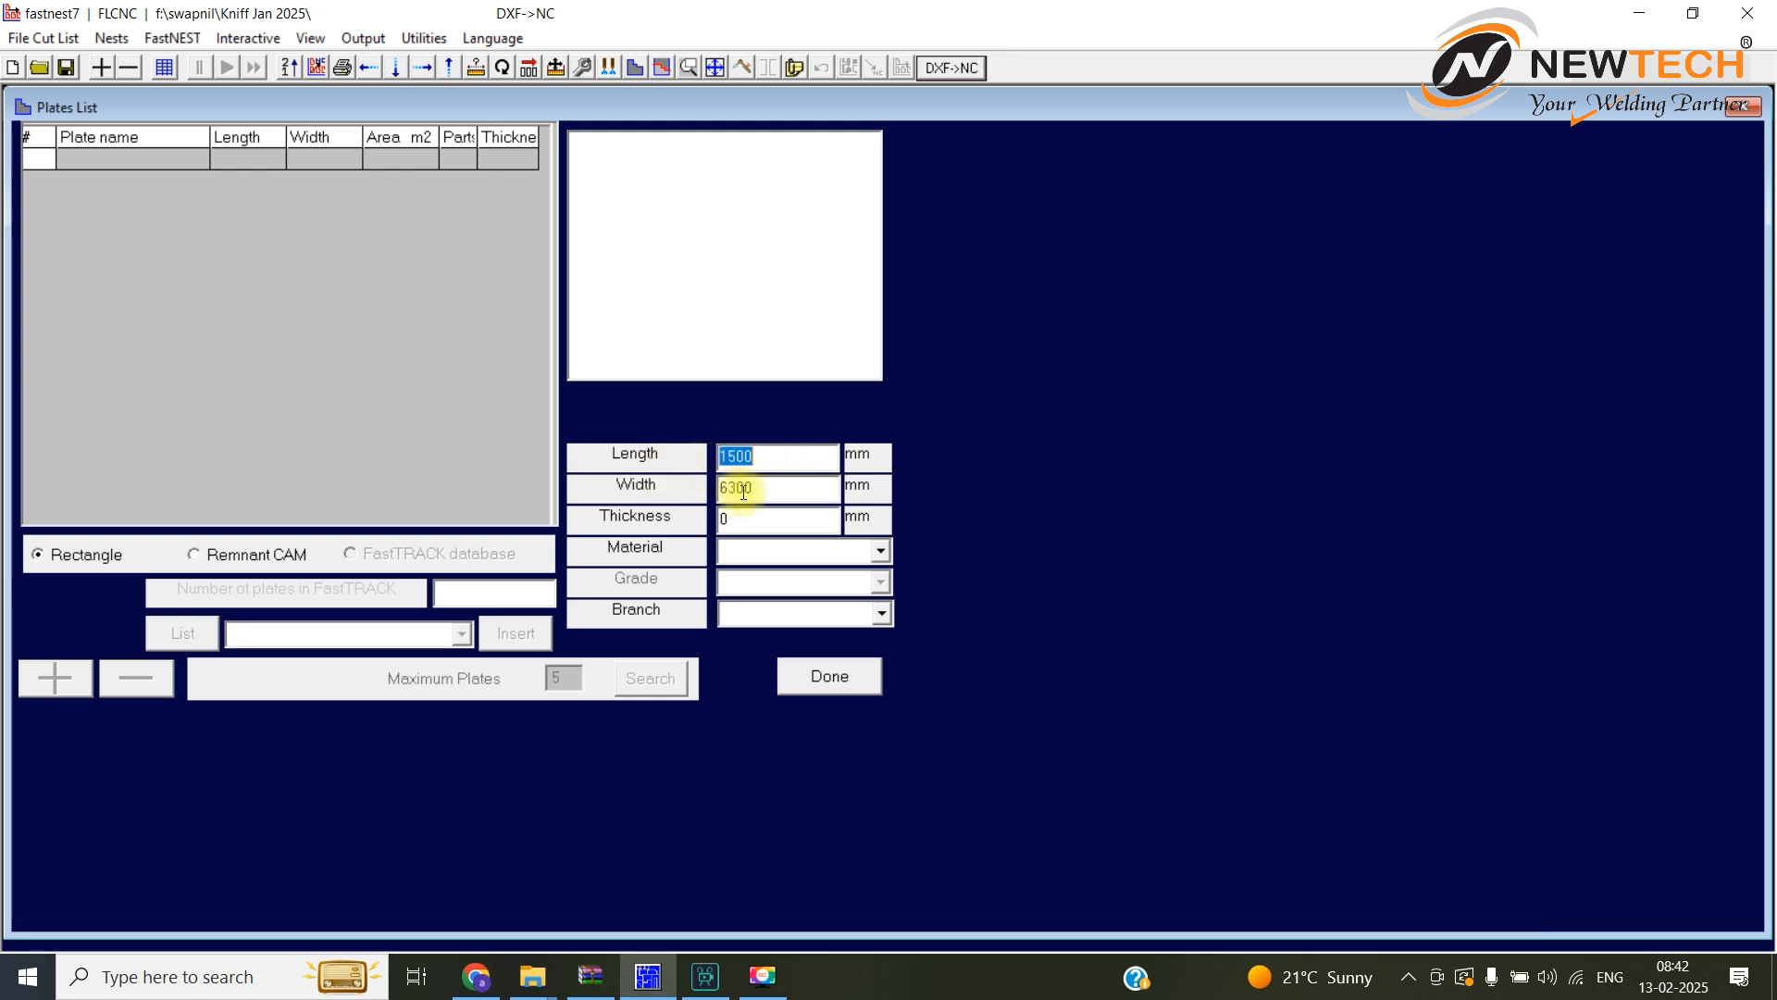
double_click(775, 493)
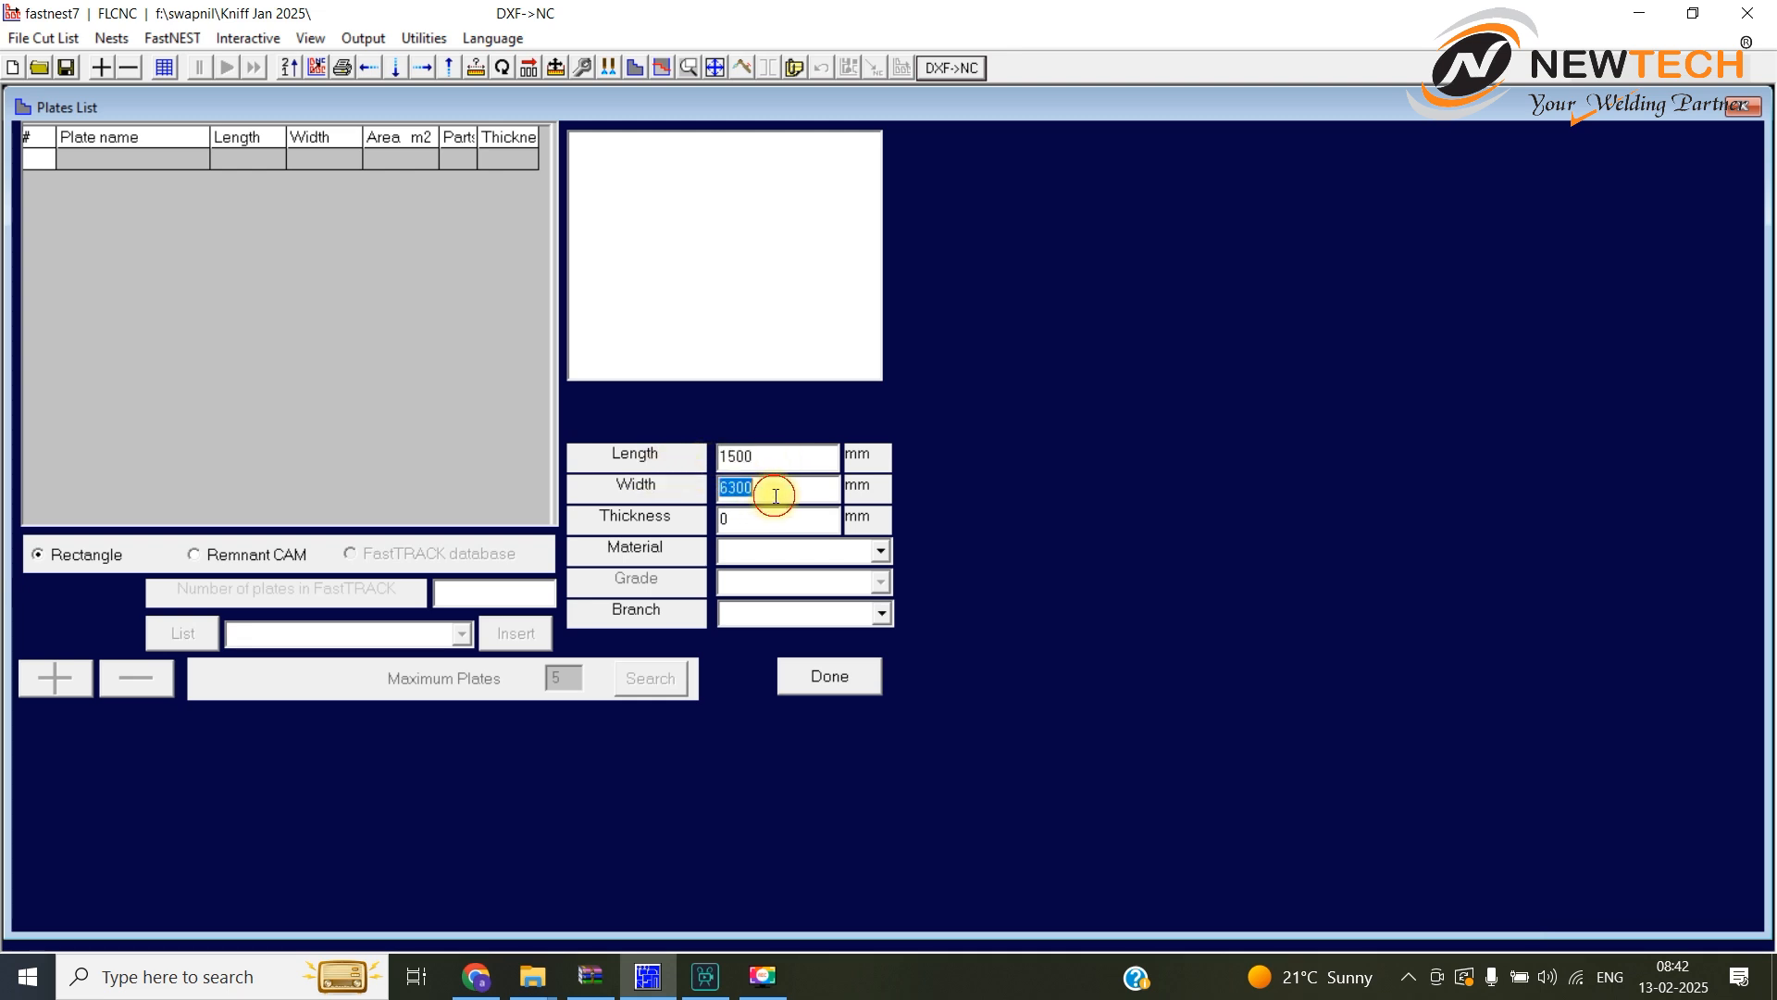
click(831, 681)
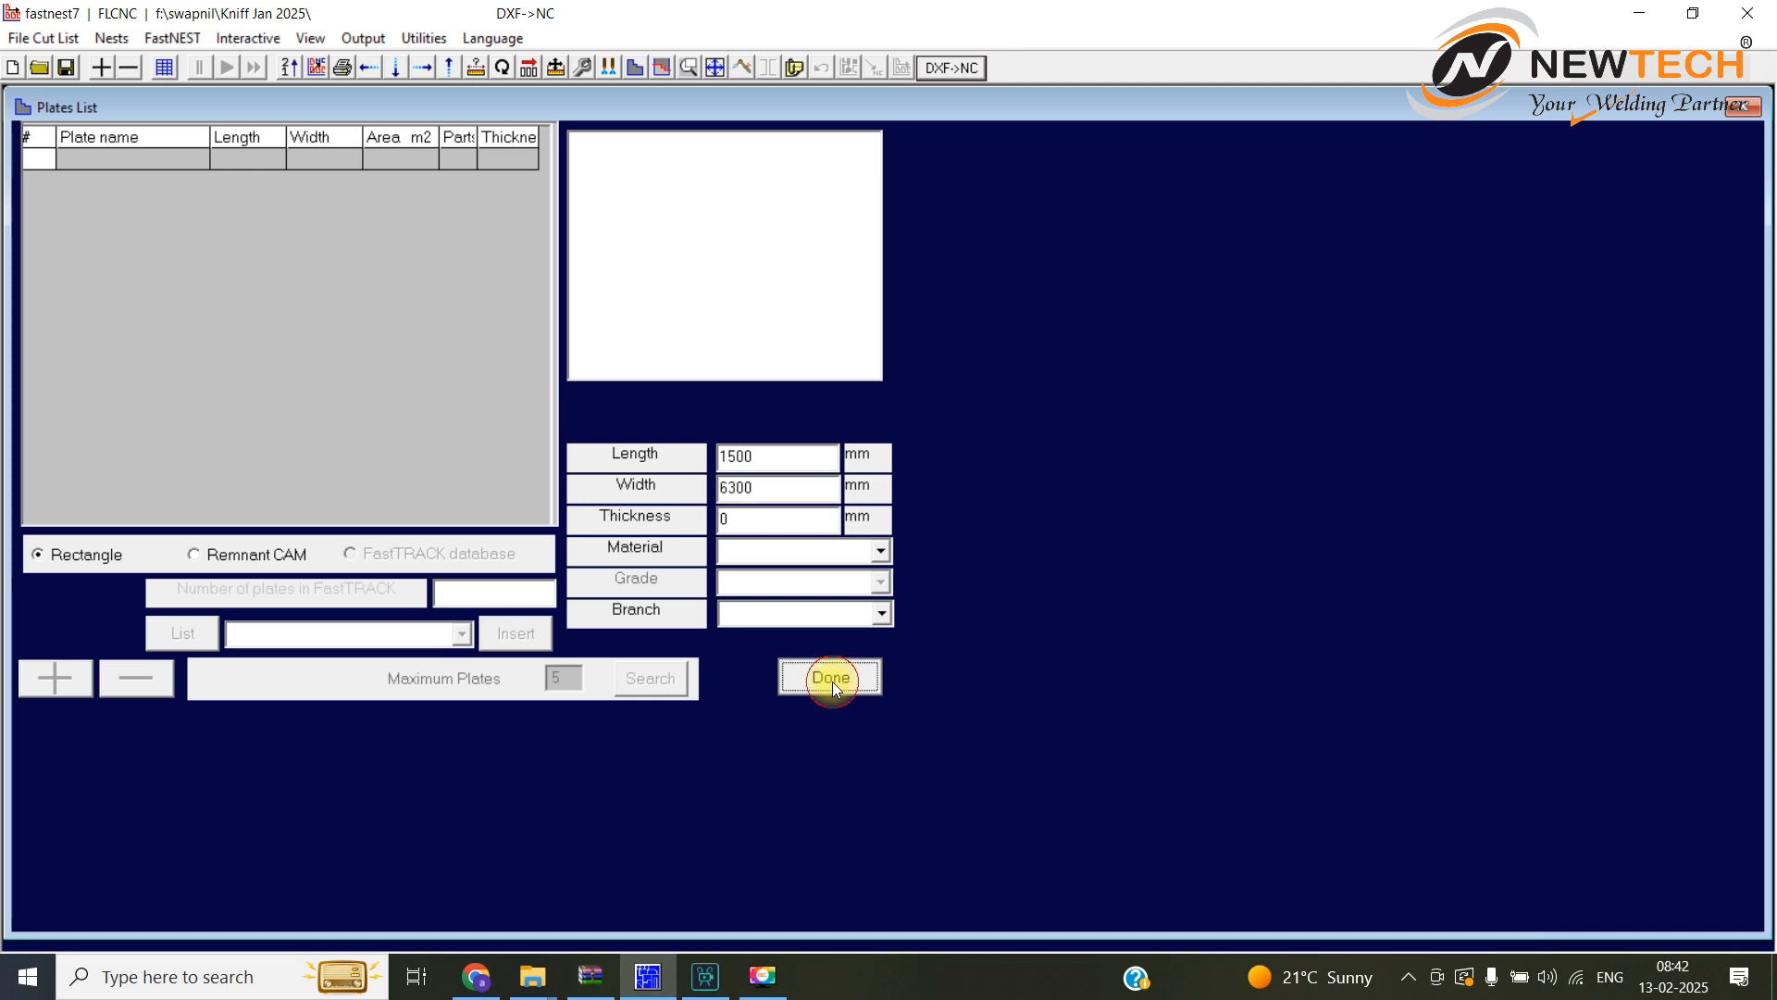